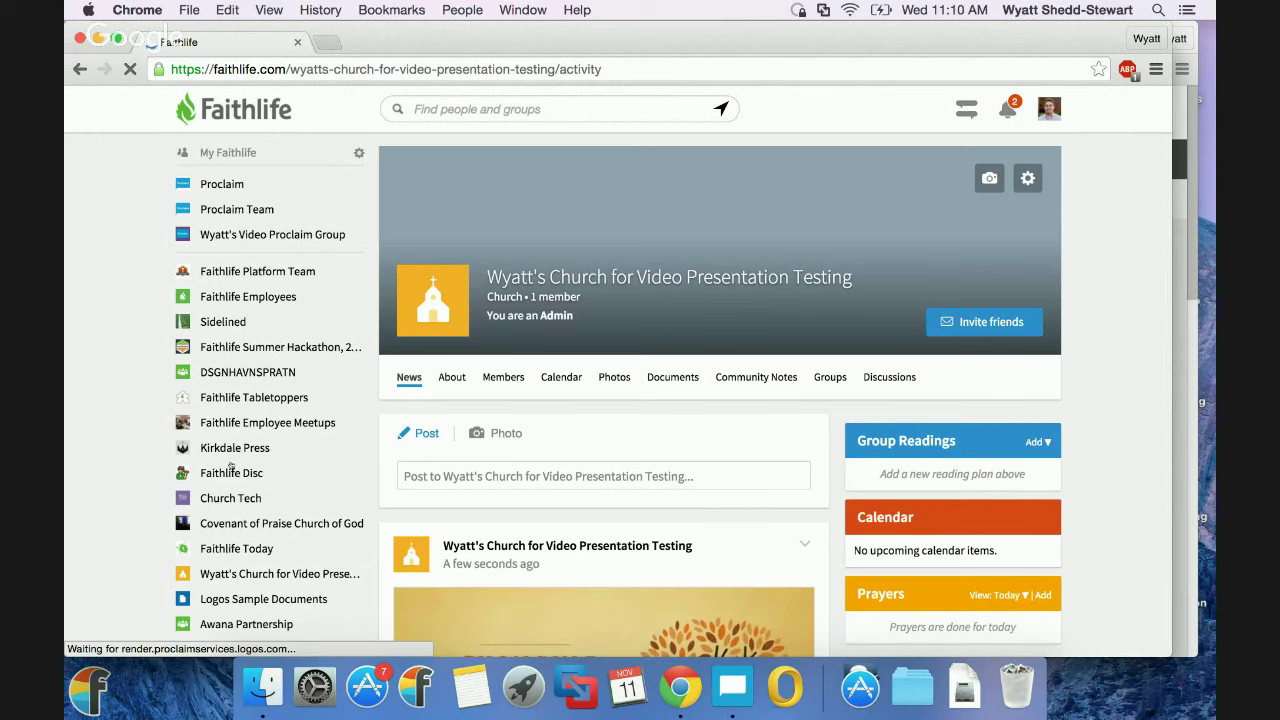
Scroll to the Changing Seasons sermon video post, play it, and pause at 00:02.
scroll(567, 527, "down", 1)
scroll(567, 527, "down", 4)
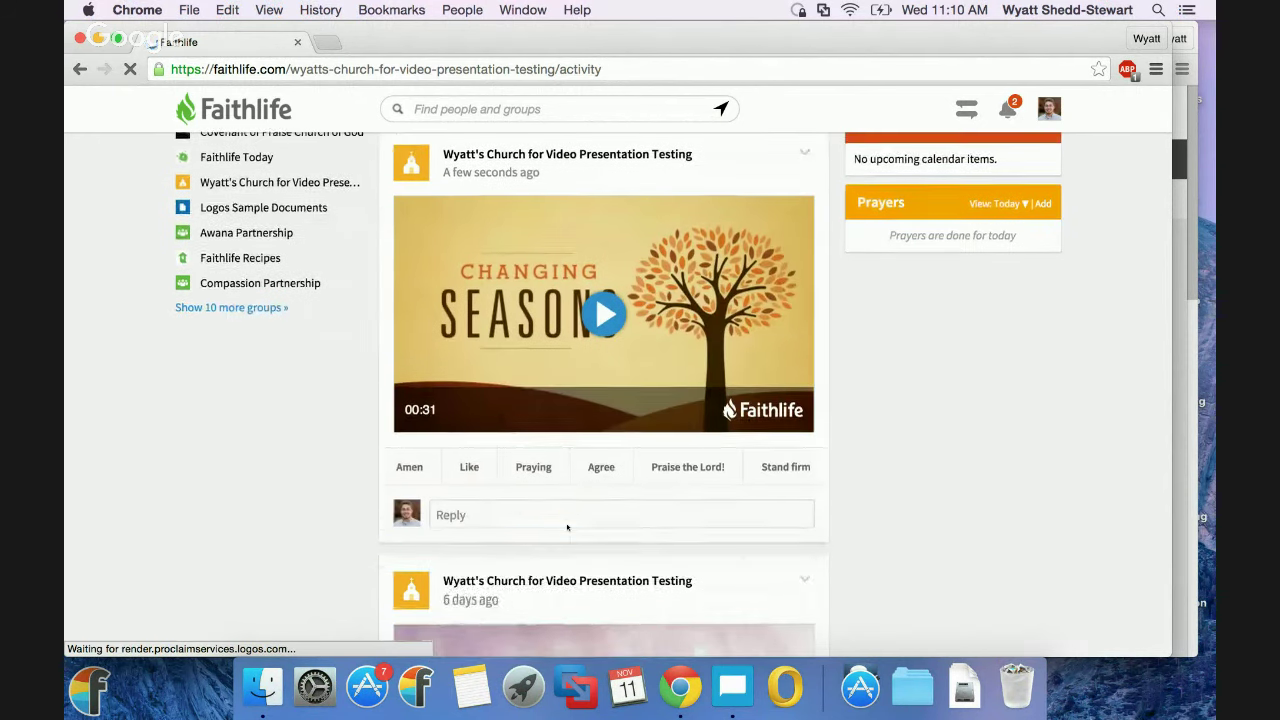
left_click(608, 314)
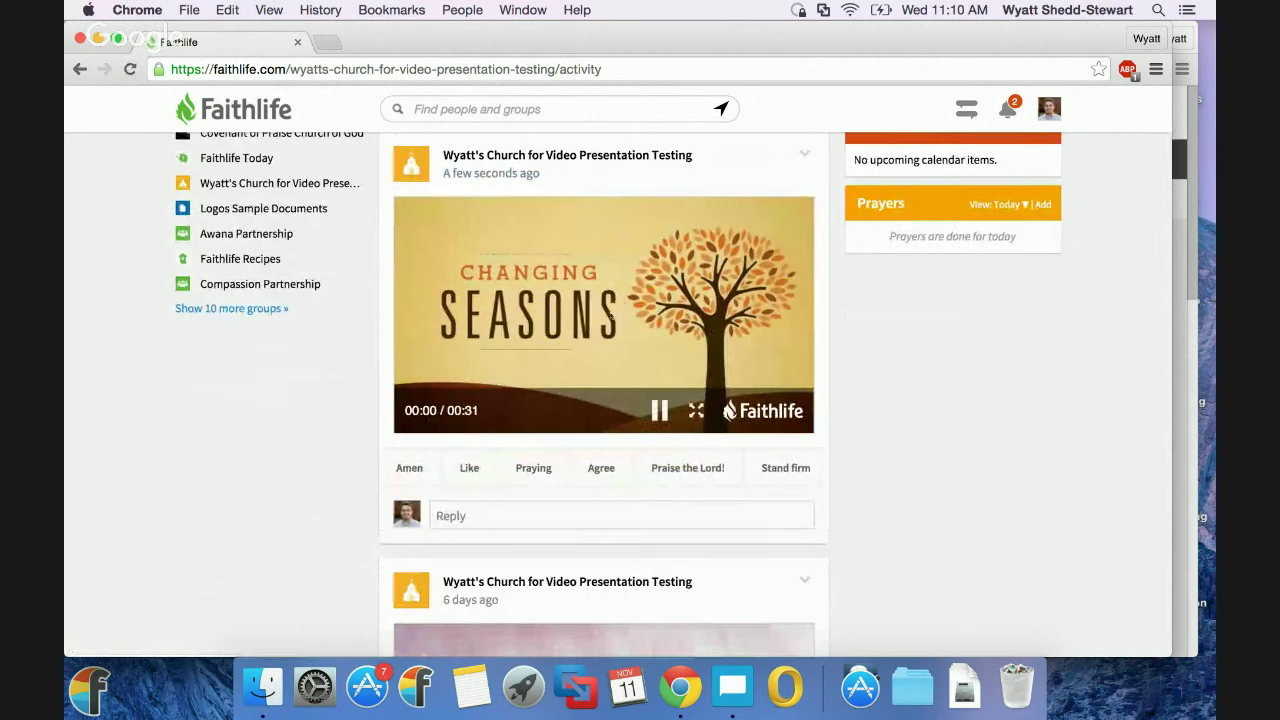
left_click(658, 412)
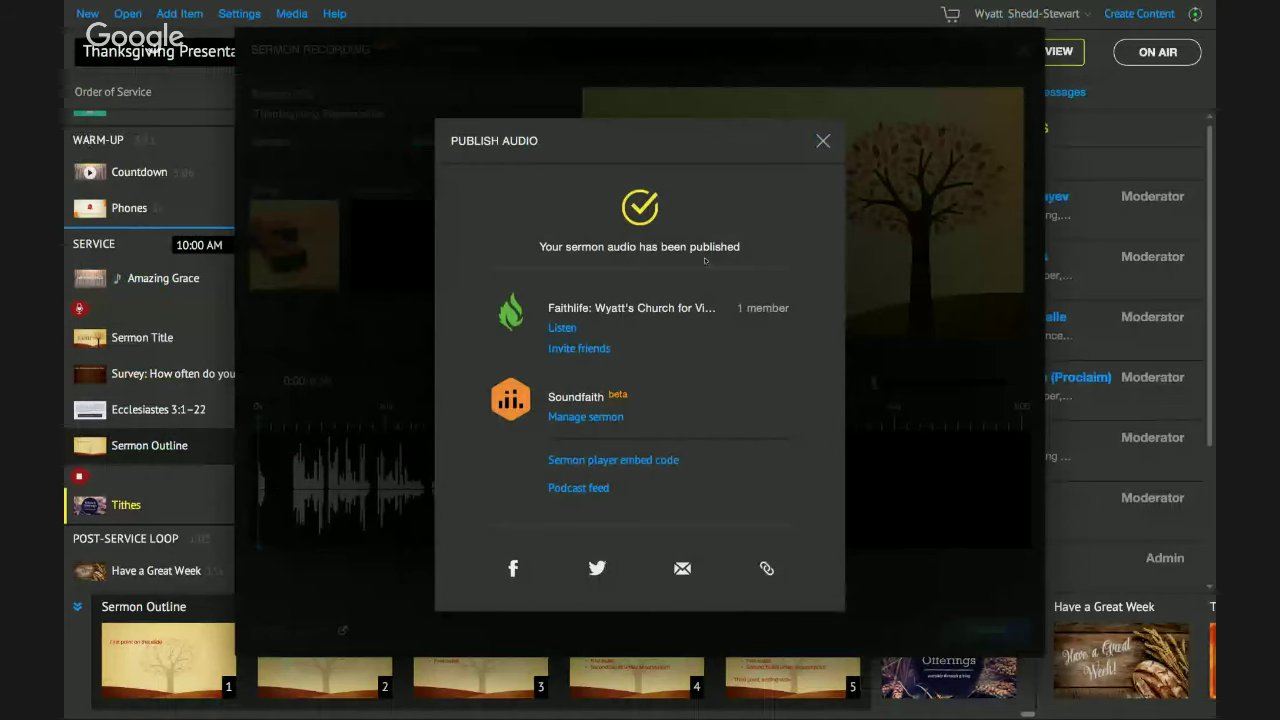
Open the church group's invite-friends page, close the Publish Audio confirmation, and return to the browser.
left_click(575, 347)
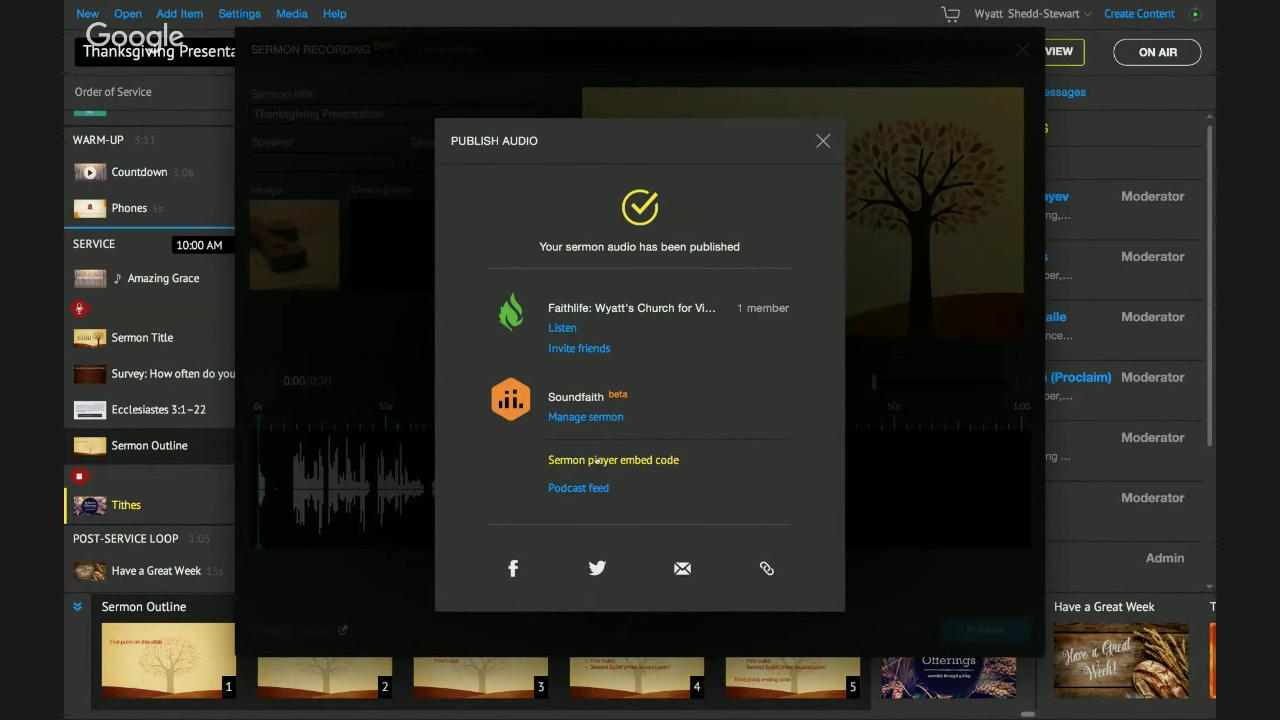
left_click(823, 142)
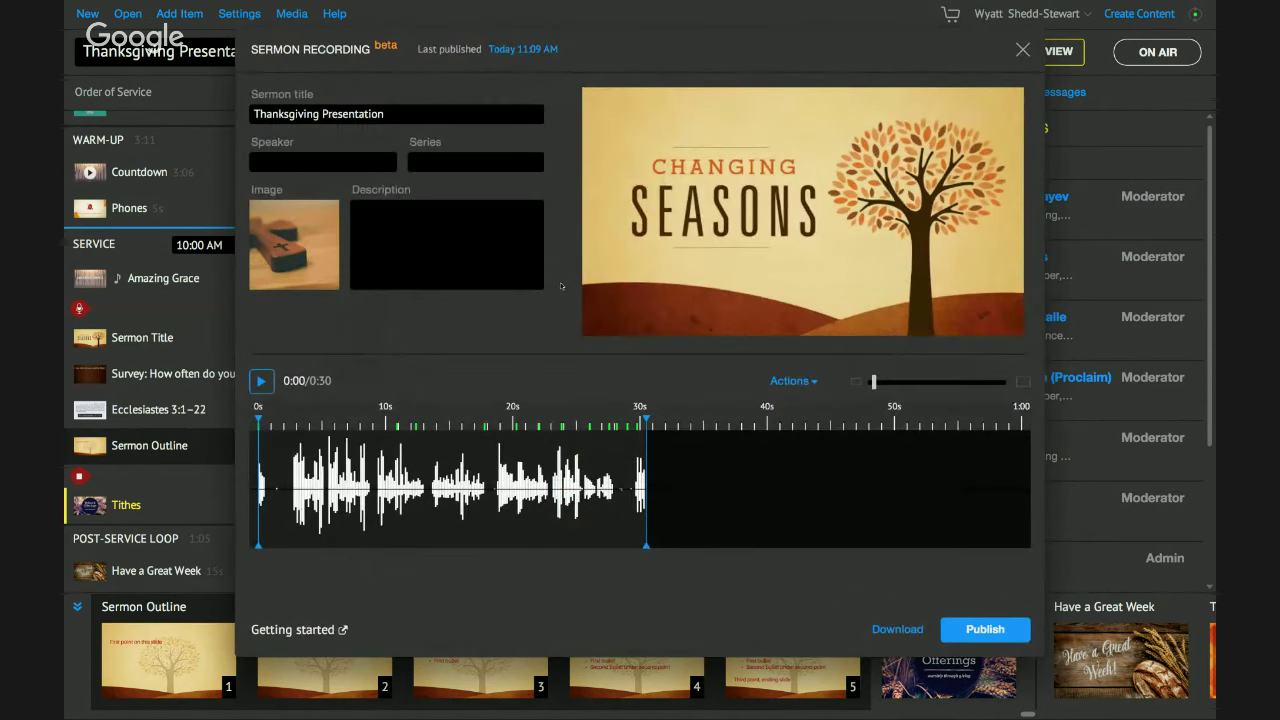
key("ctrl+Left")
key("ctrl+Left")
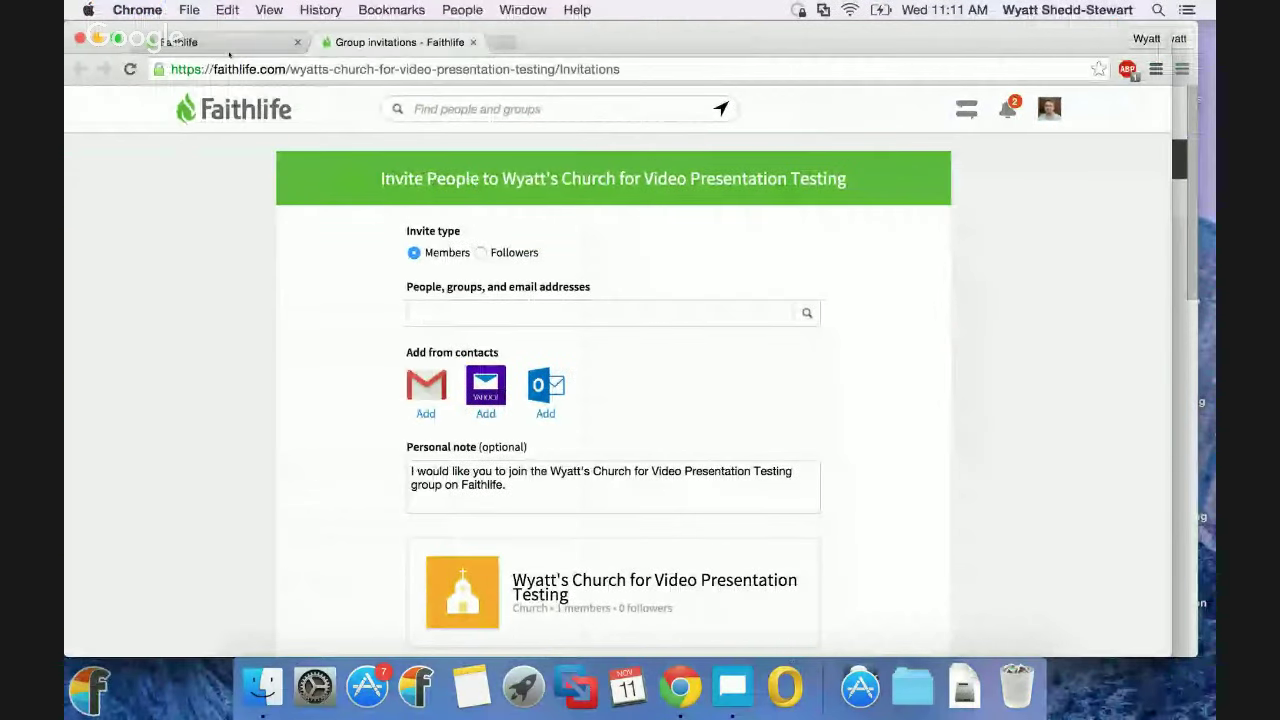
Stop the broadcast screen share and list the church group's affiliated groups, including Wyatt's Video Proclaim Group.
left_click(226, 44)
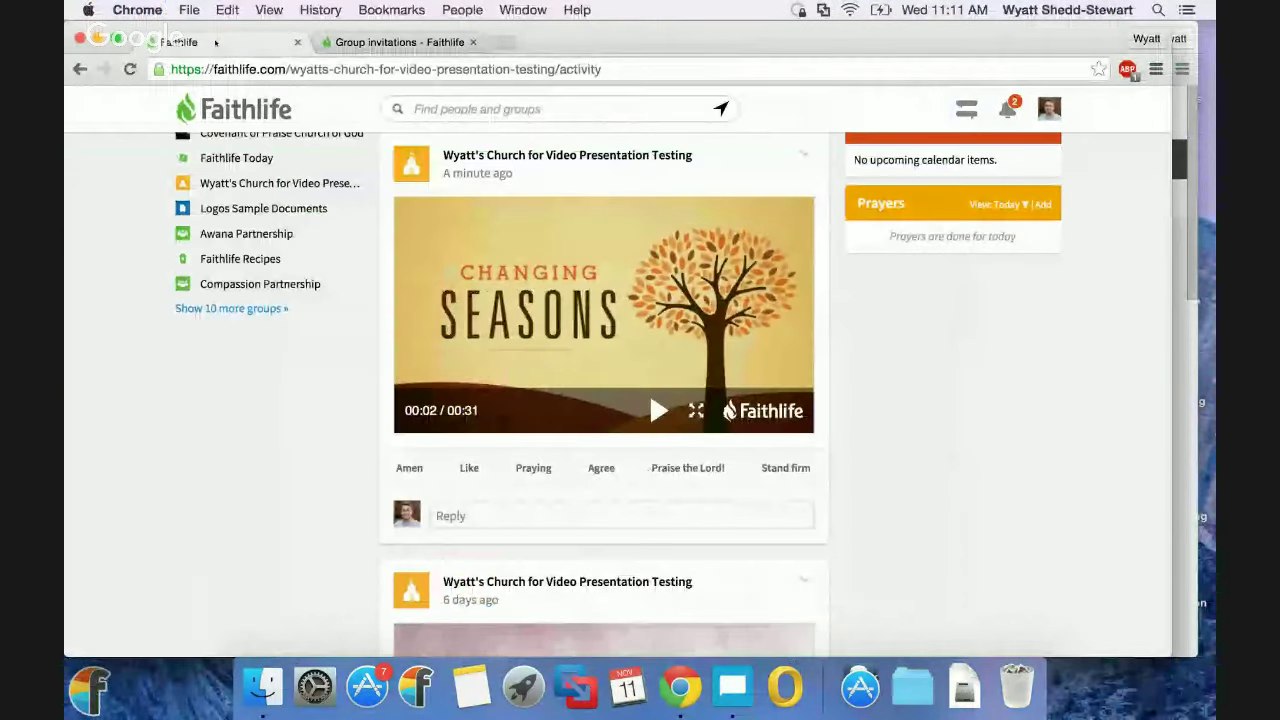
scroll(682, 286, "up", 5)
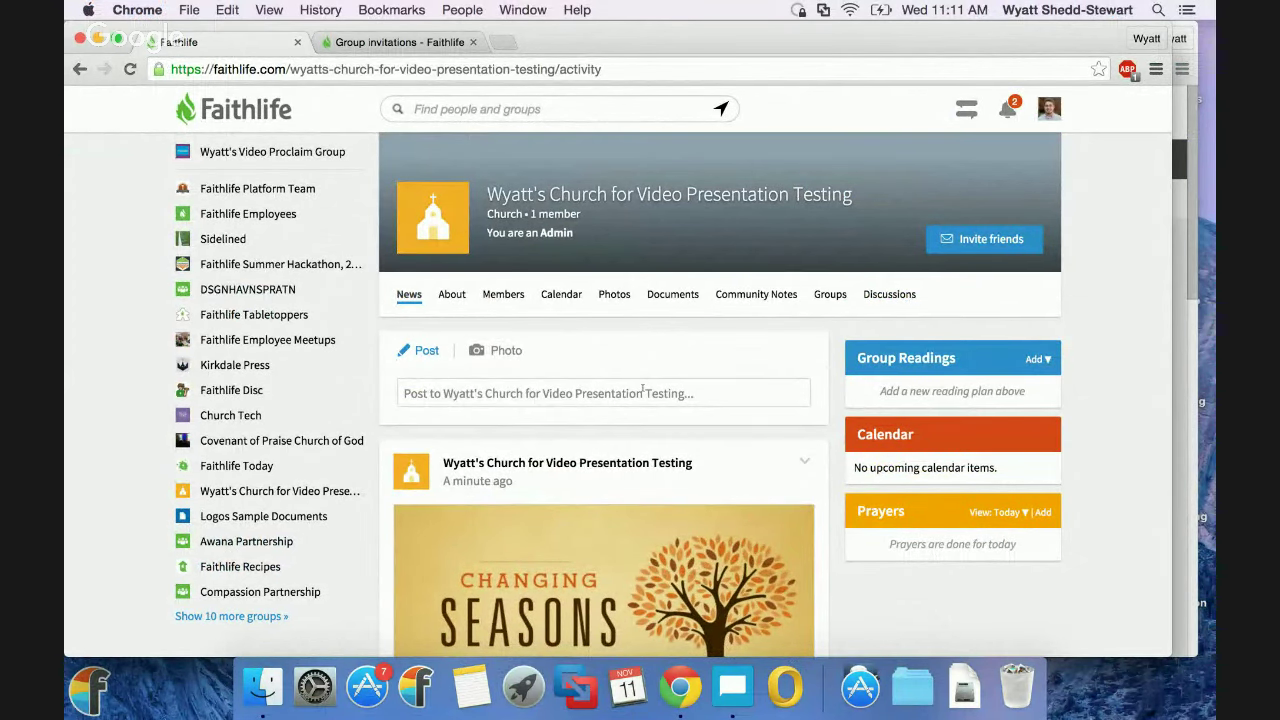
key("ctrl+Right")
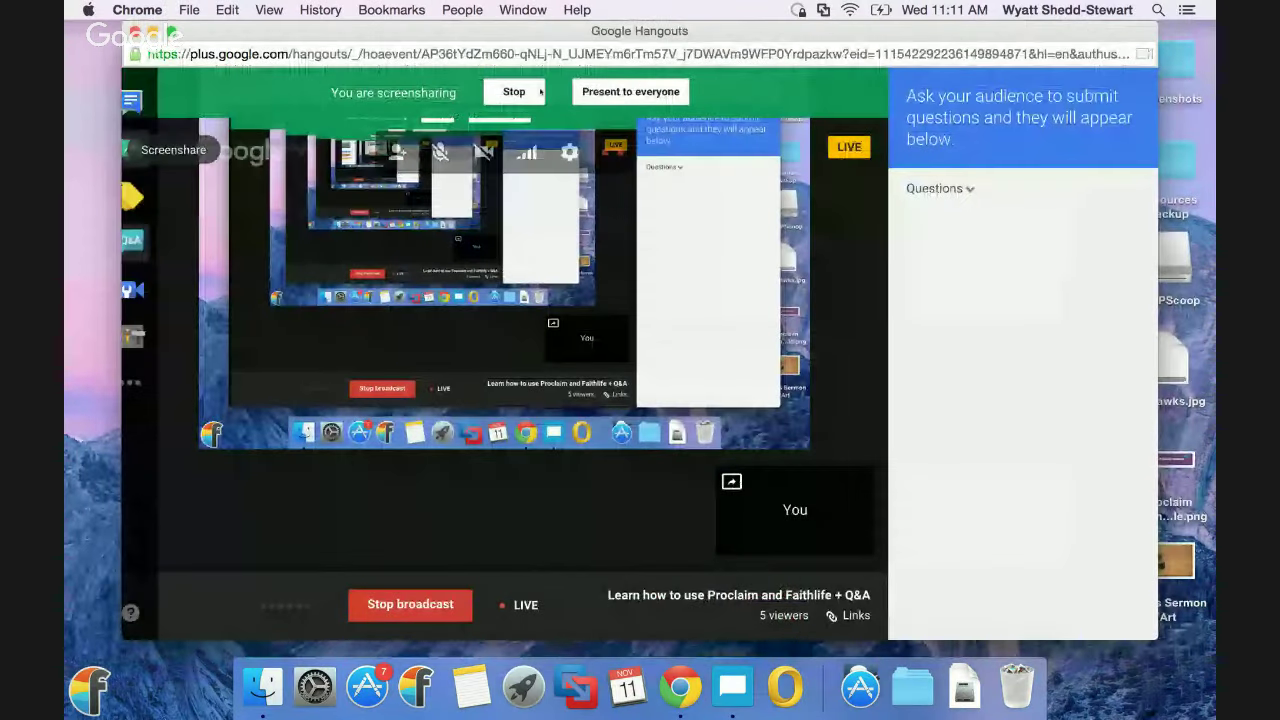
left_click(540, 92)
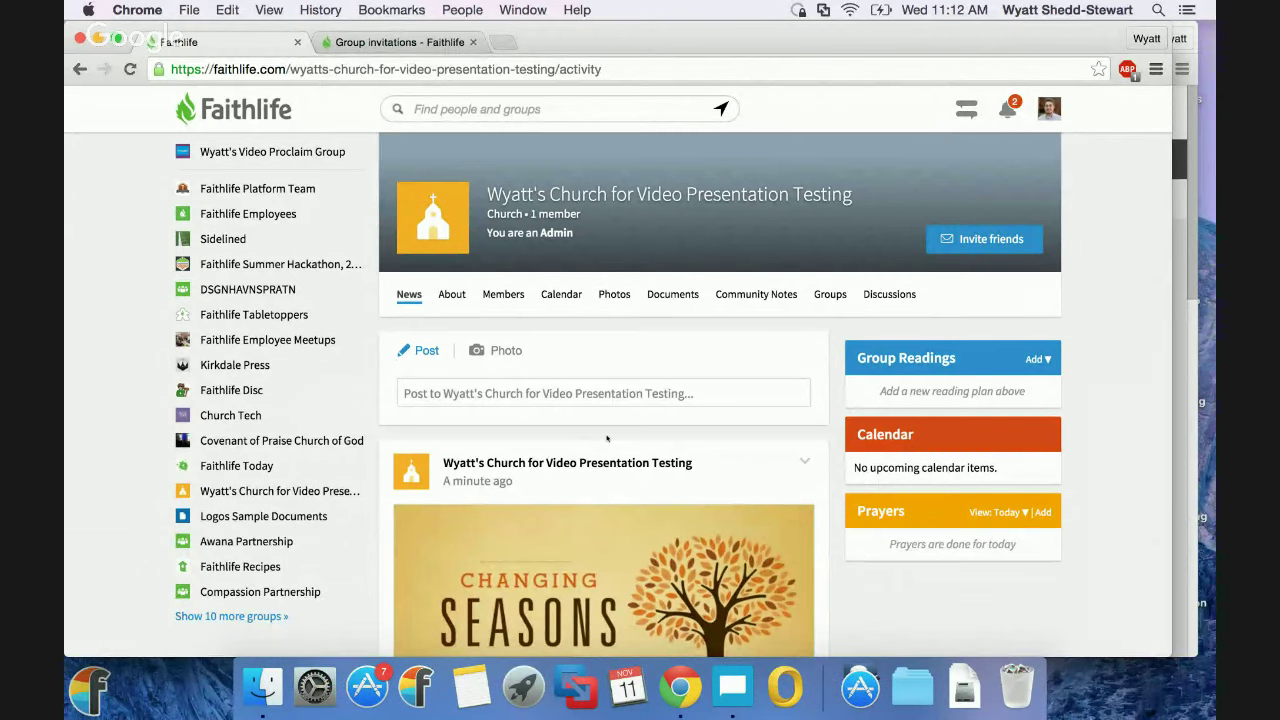
left_click(829, 295)
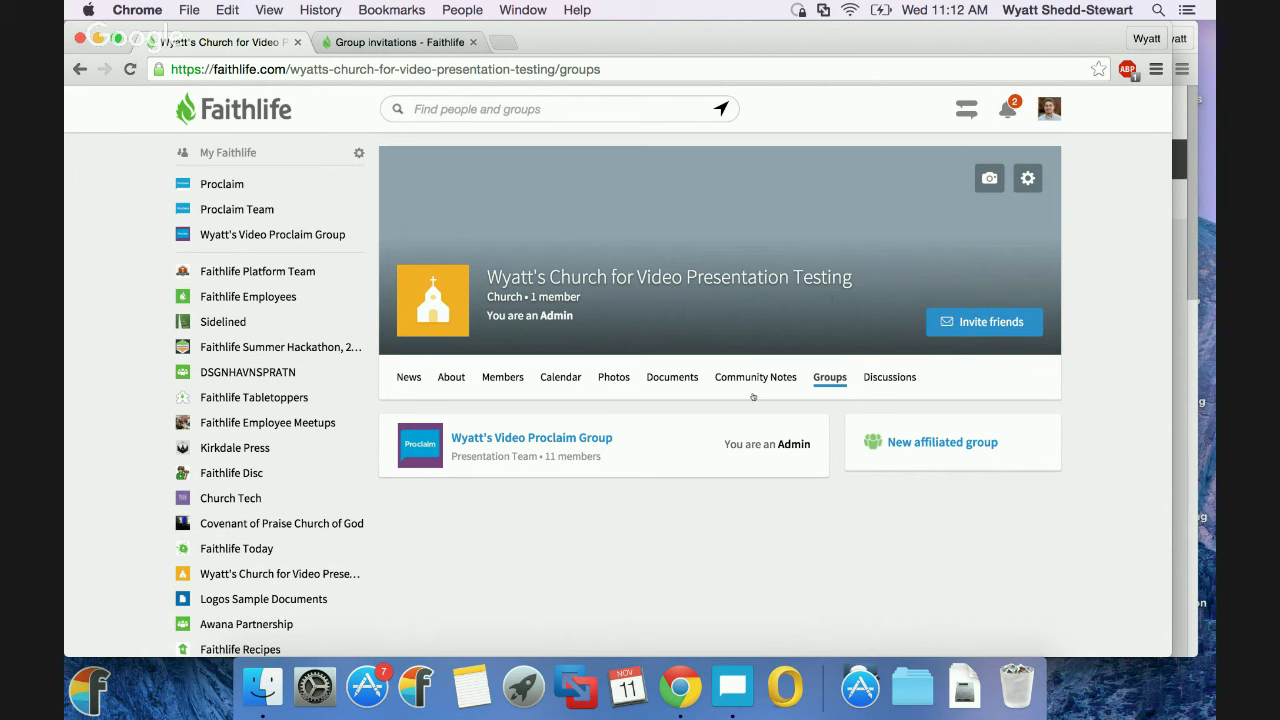
Open Wyatt's Video Proclaim Group and browse its news feed of team posts.
mouse_move(602, 440)
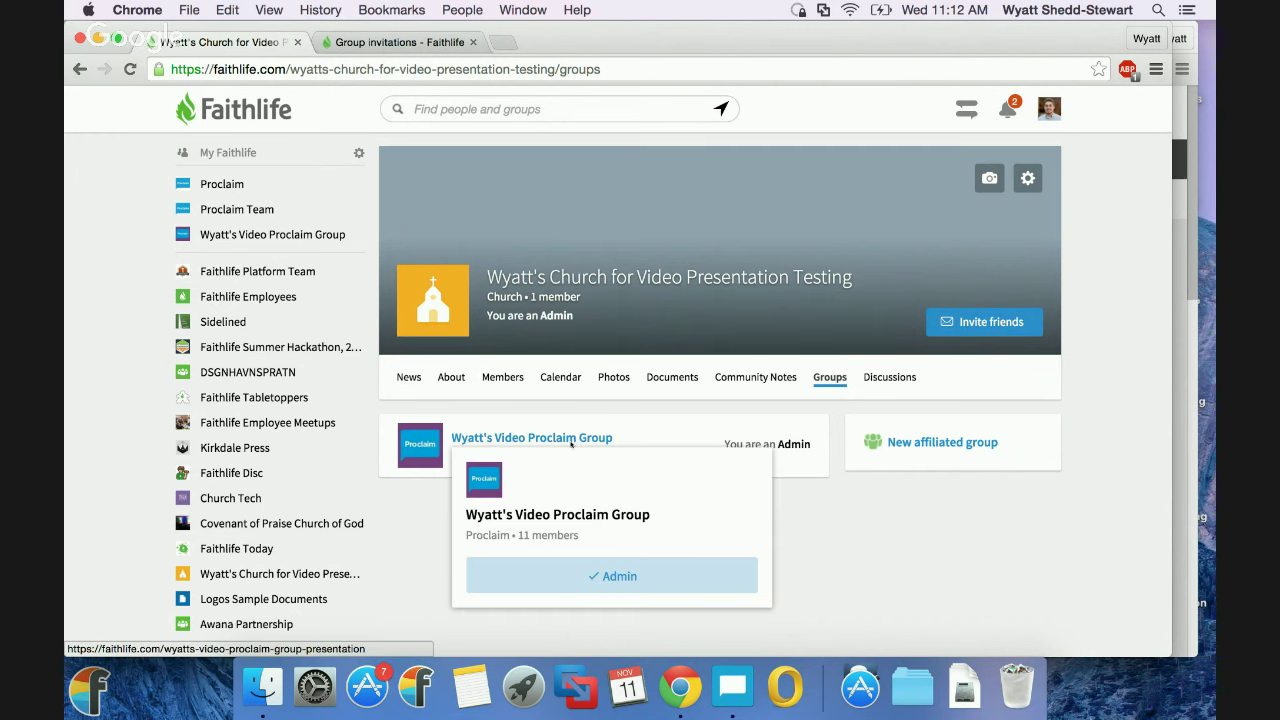
left_click(576, 440)
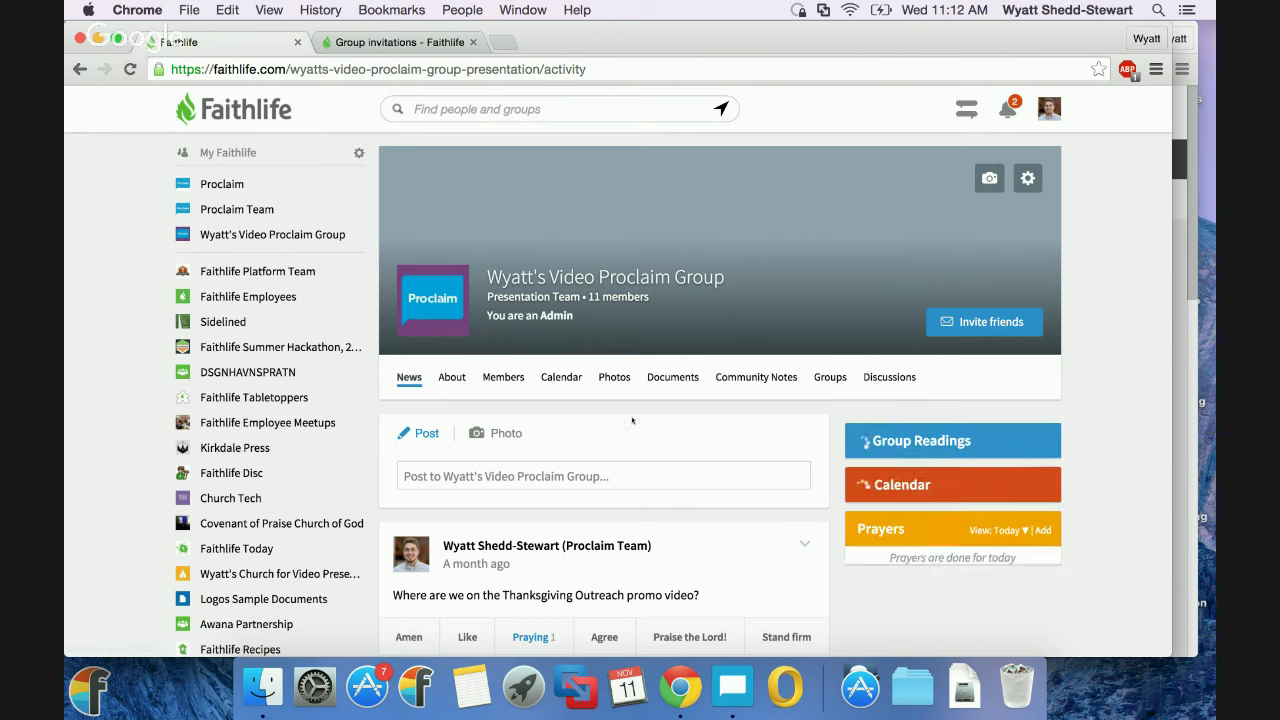
scroll(620, 332, "down", 5)
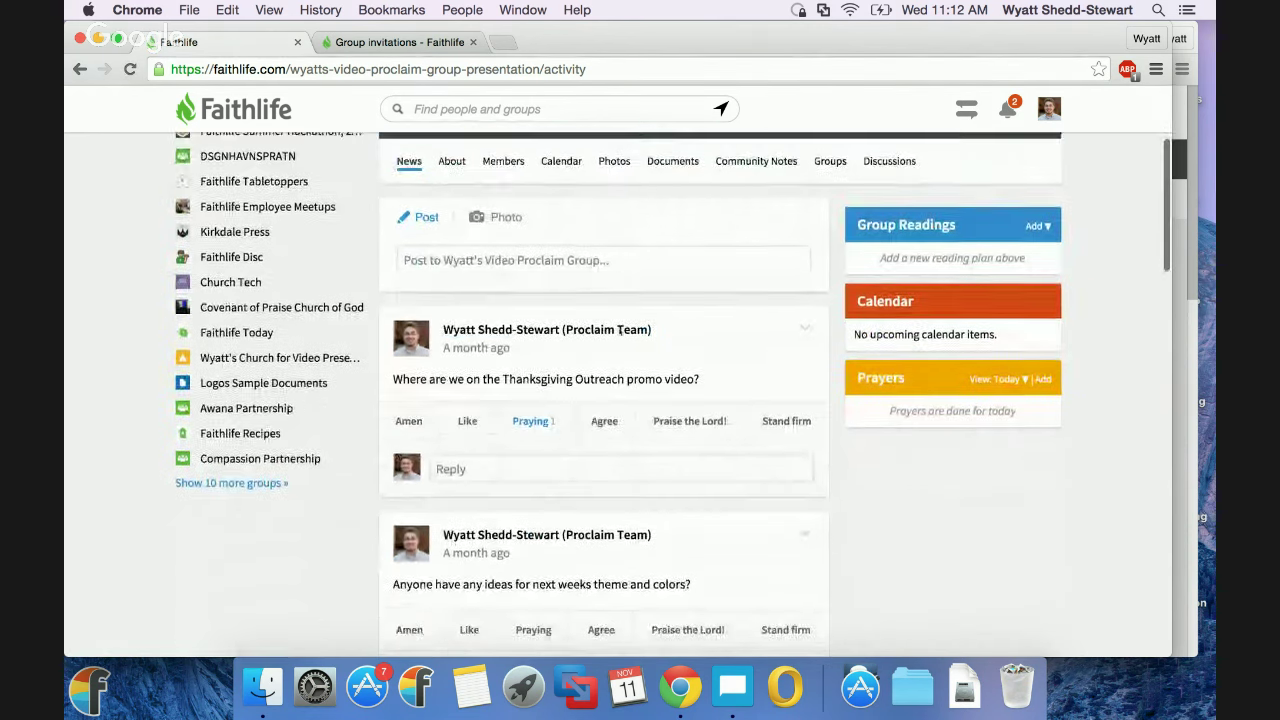
scroll(620, 332, "down", 3)
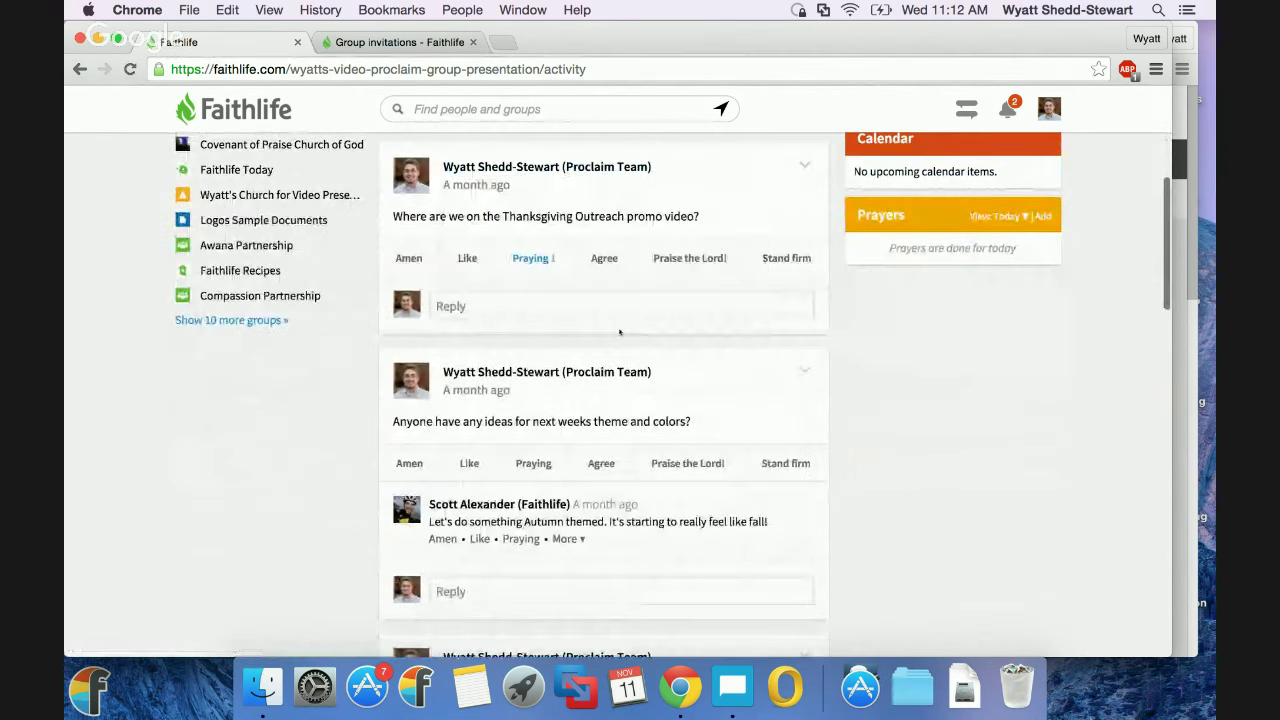
key("ctrl+Right")
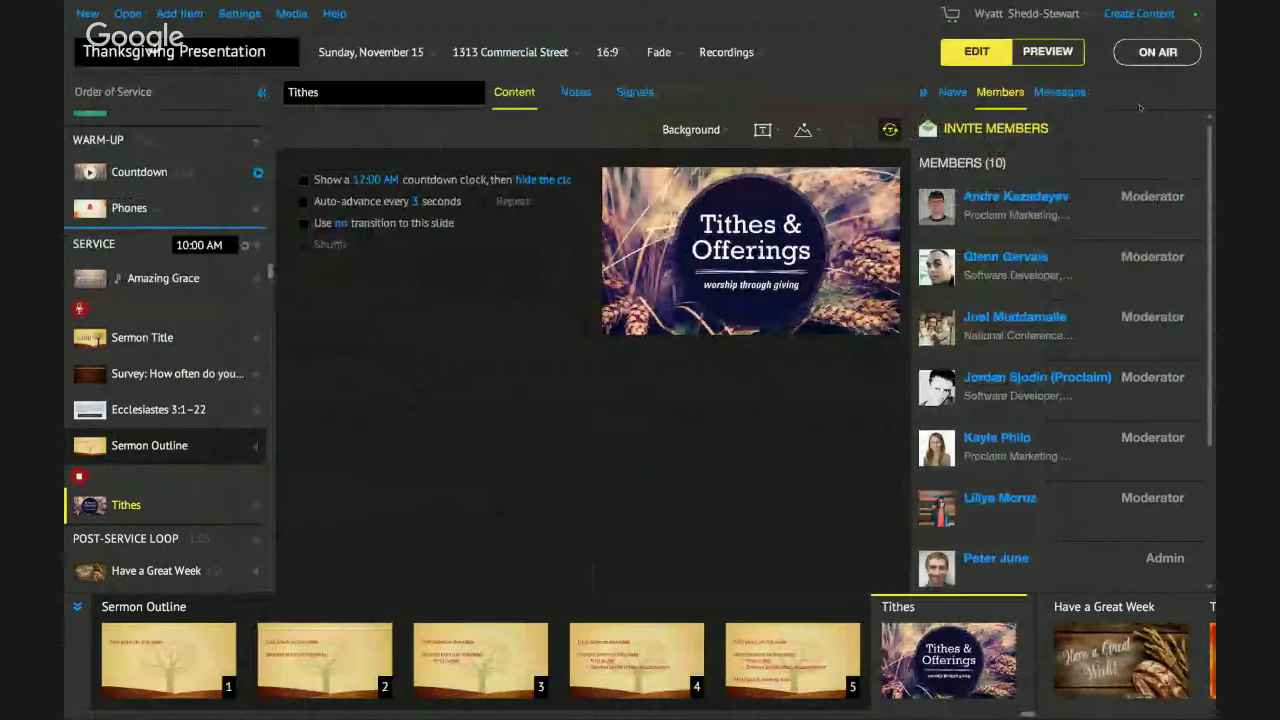
Close Proclaim's sermon recording panel, show group news, and return to the Faithlife group page.
left_click(1045, 140)
left_click(953, 93)
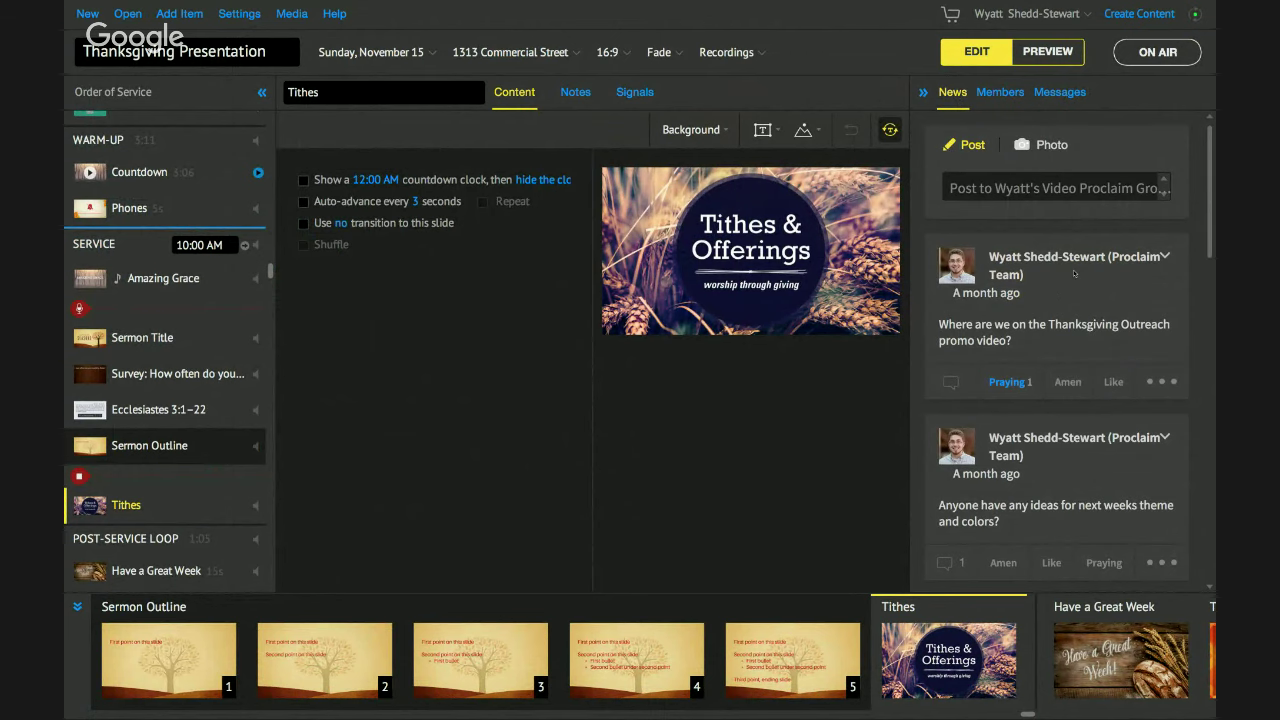
key("super+Tab")
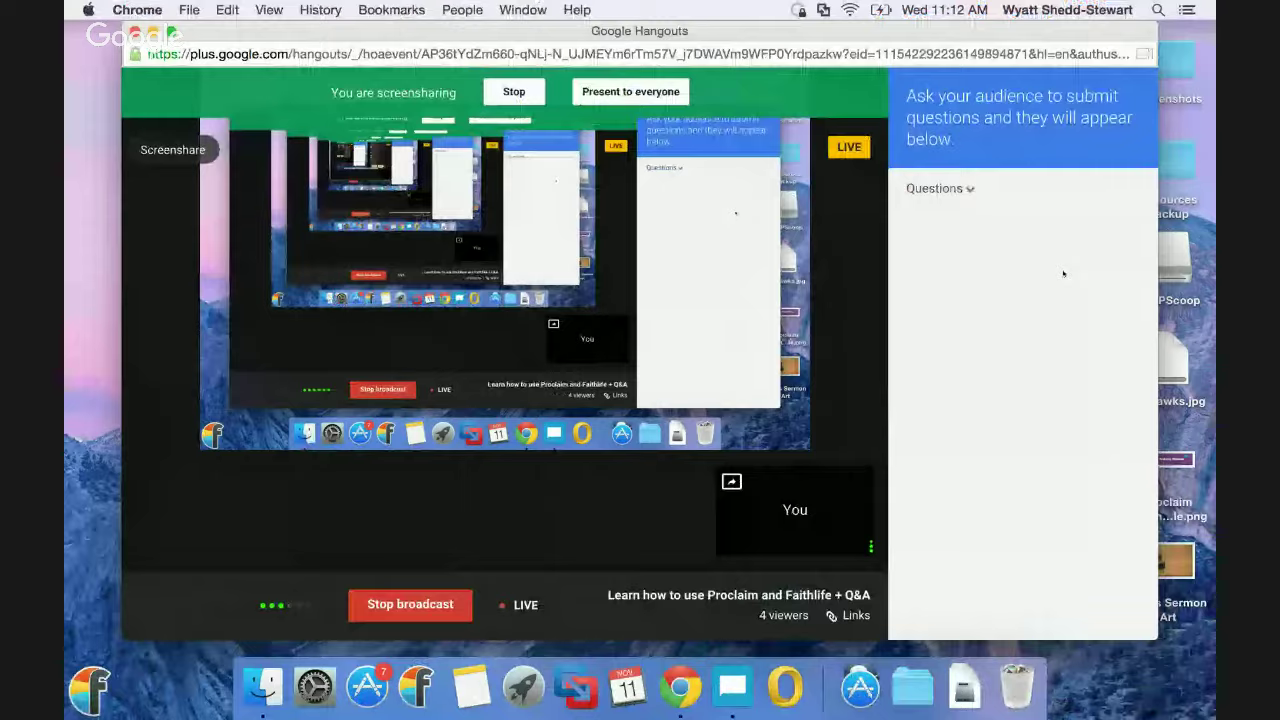
key("super+grave")
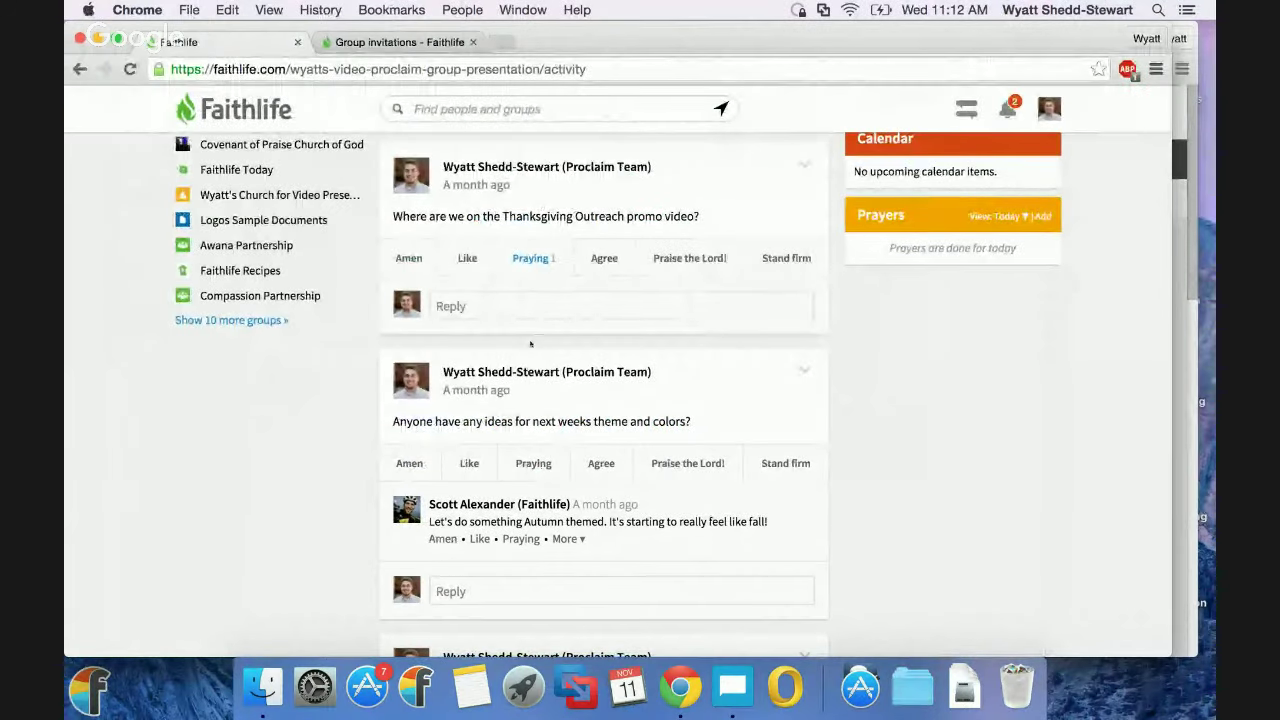
Go to Wyatt's Church for Video Presentation Testing and view its Changing Seasons video post.
scroll(527, 413, "up", 5)
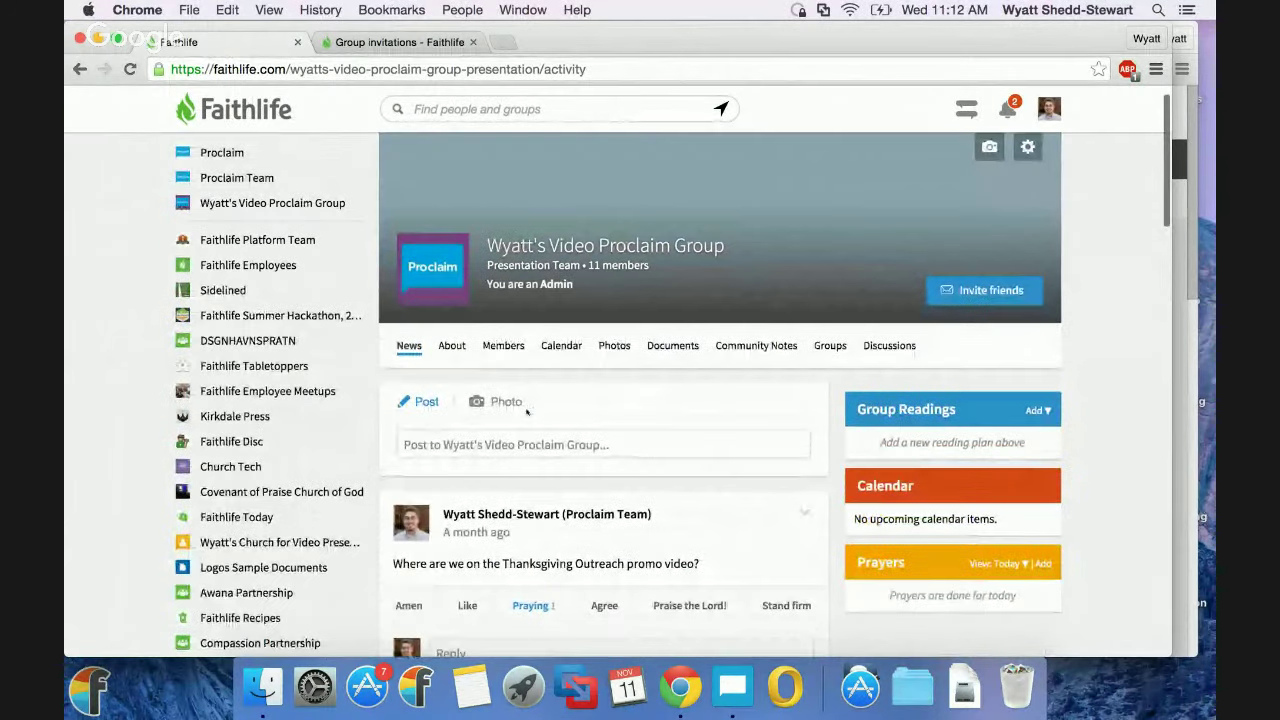
left_click(825, 345)
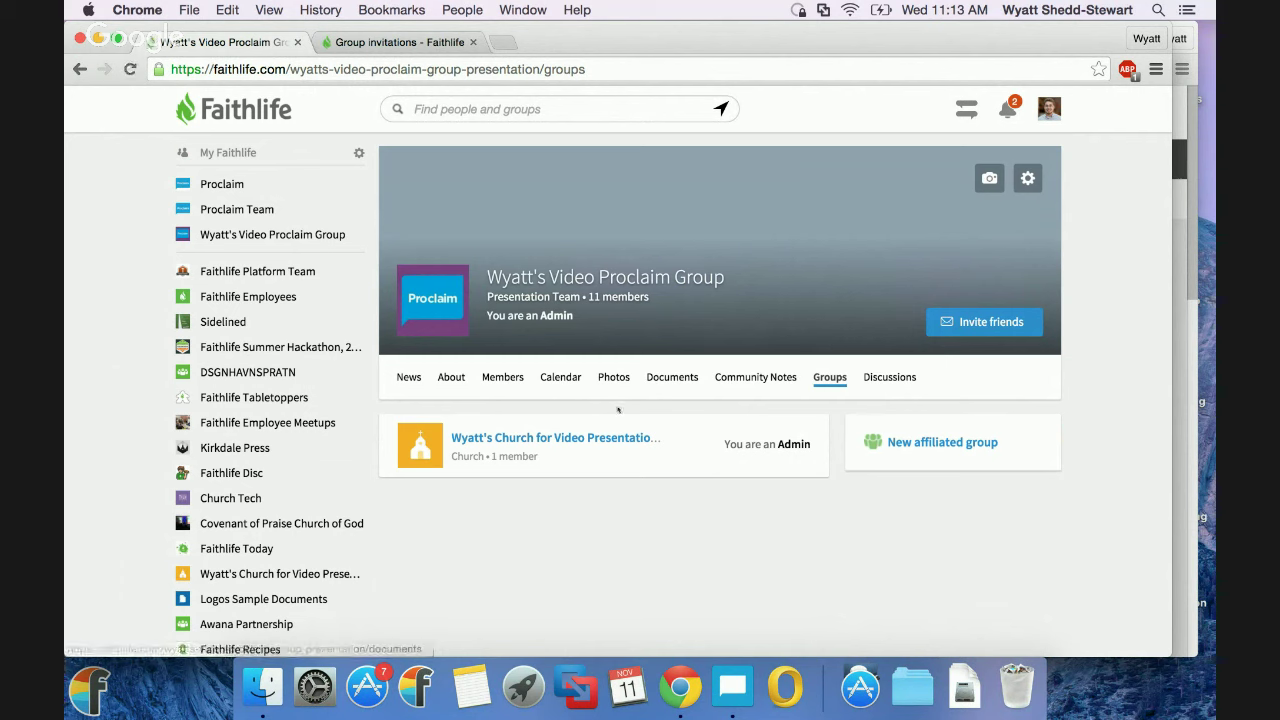
left_click(583, 441)
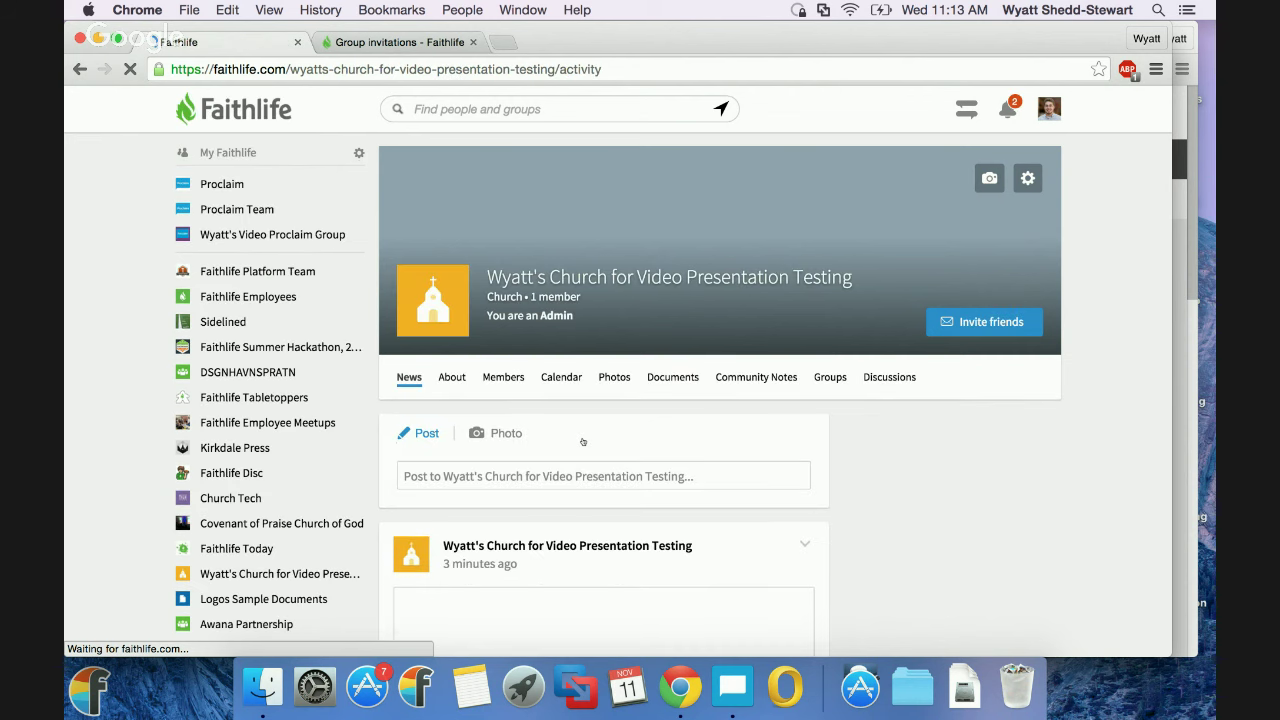
scroll(583, 441, "down", 4)
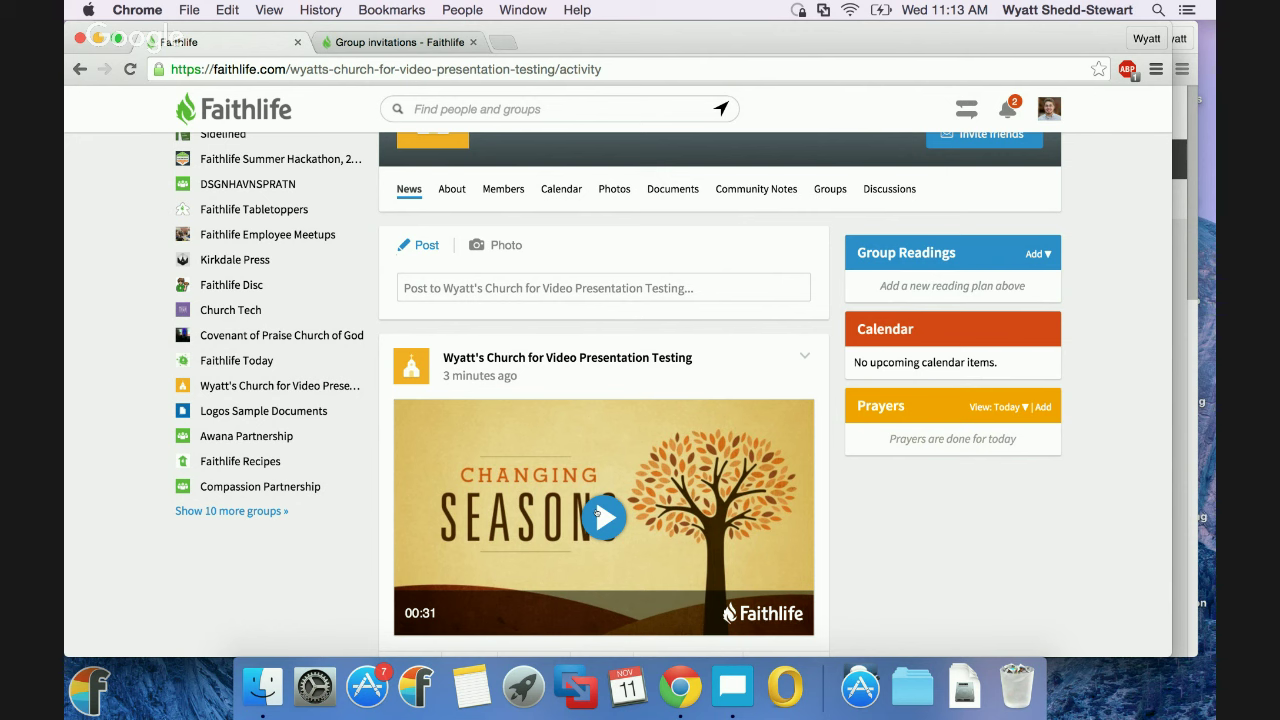
scroll(596, 512, "up", 3)
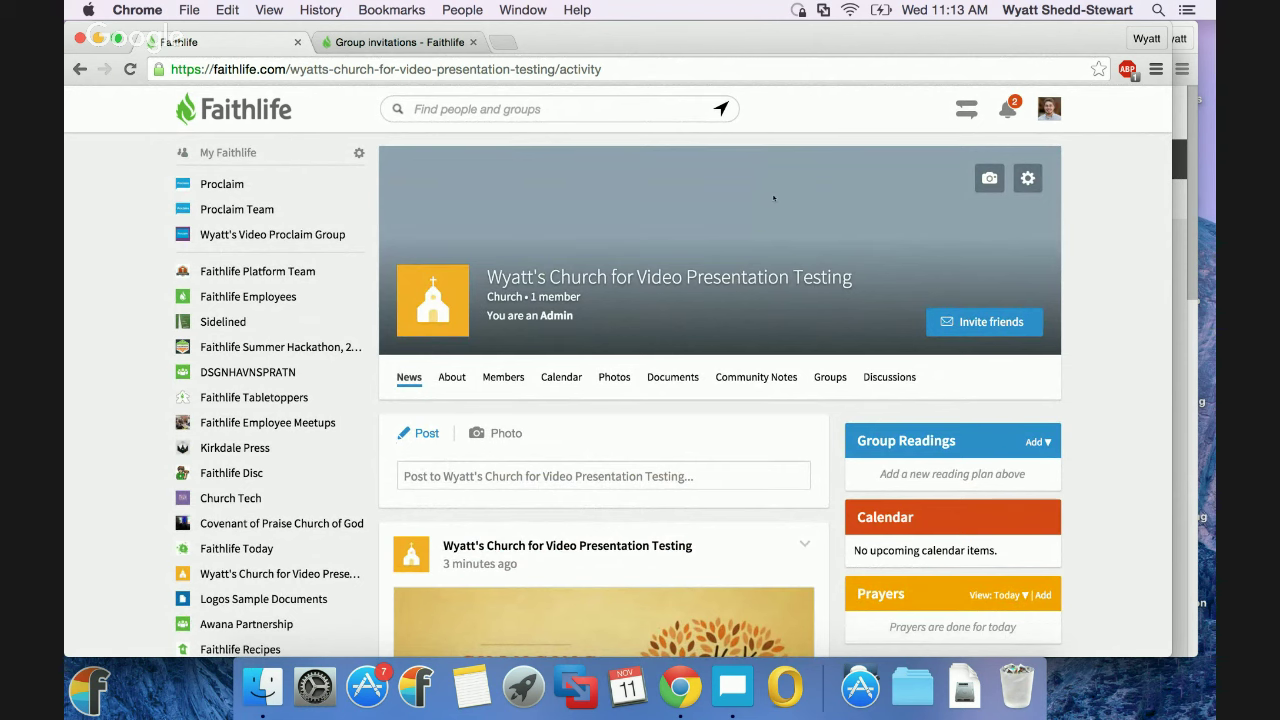
Set Cross Sermon Art as the church group's repositioned cover photo, then open Group settings.
left_click(990, 179)
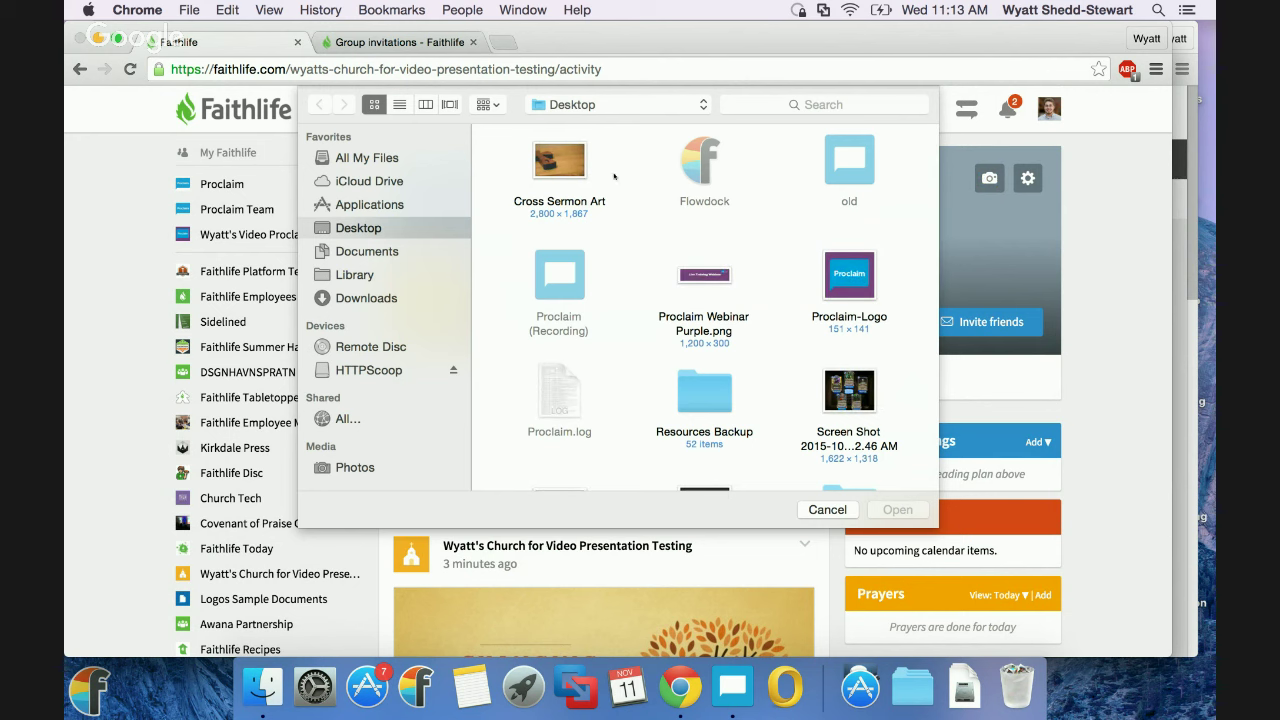
left_click(565, 165)
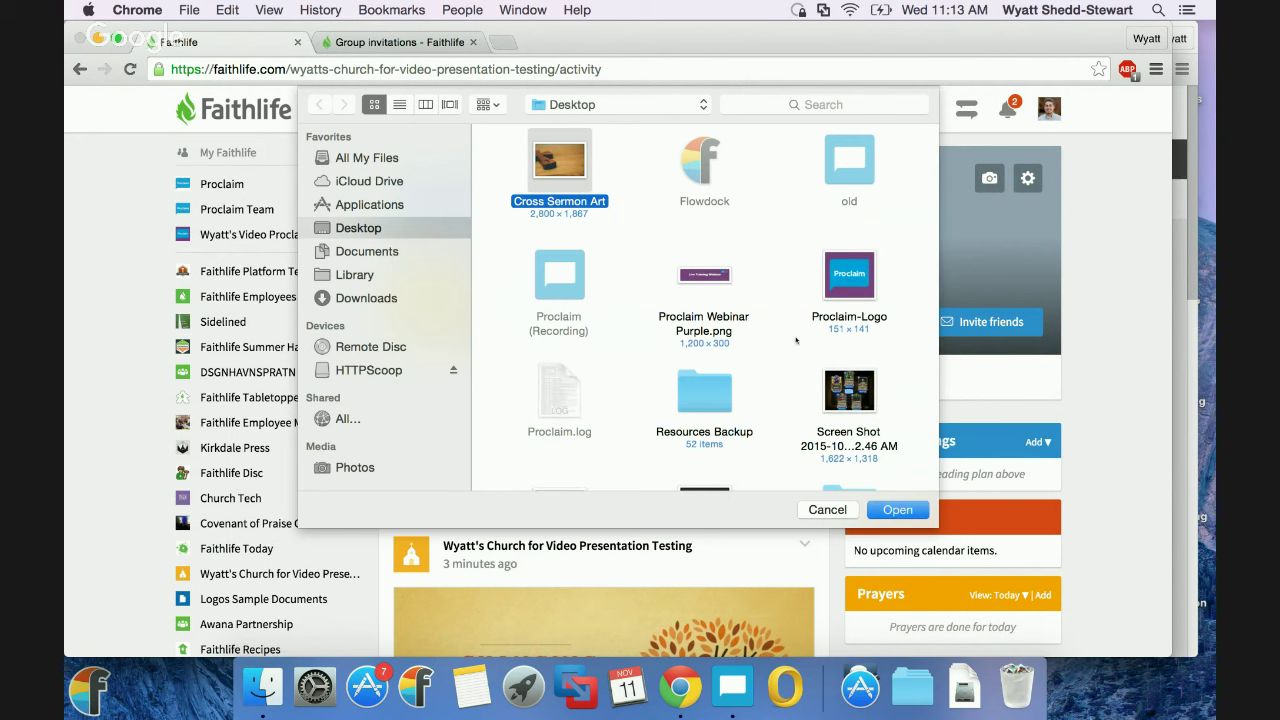
left_click(898, 510)
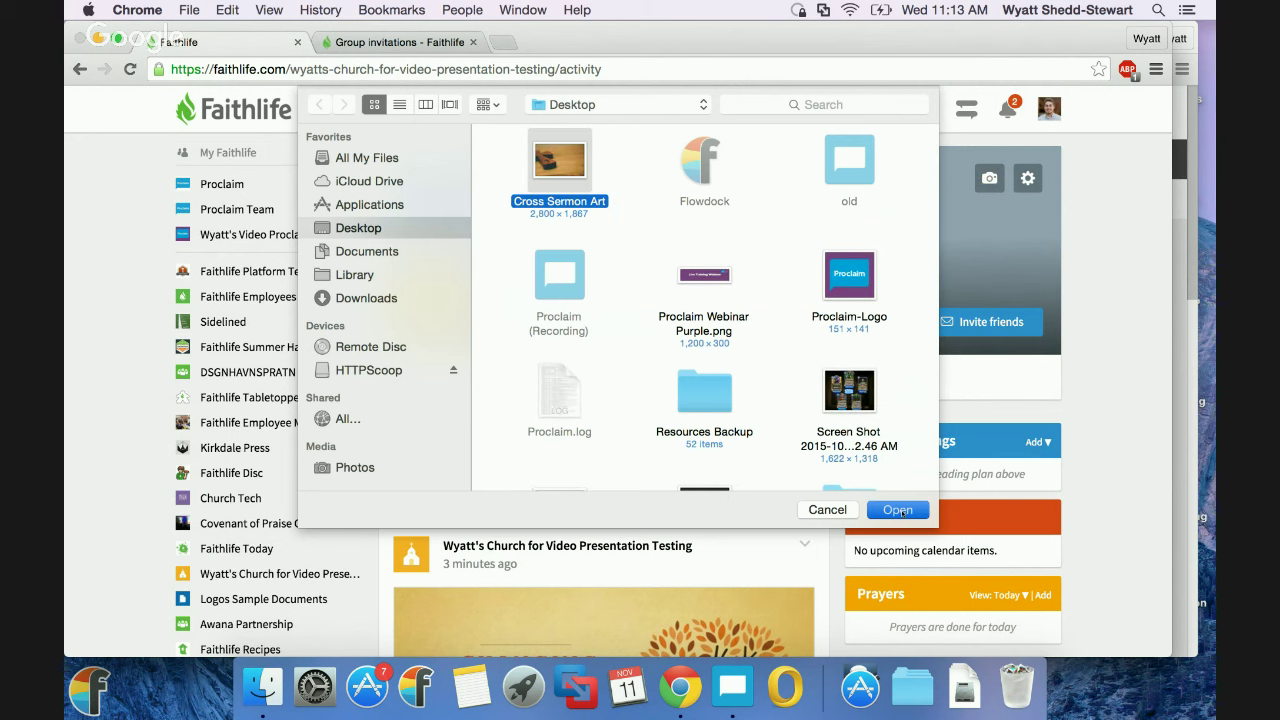
left_click_drag(851, 171, 859, 167)
left_click(1018, 330)
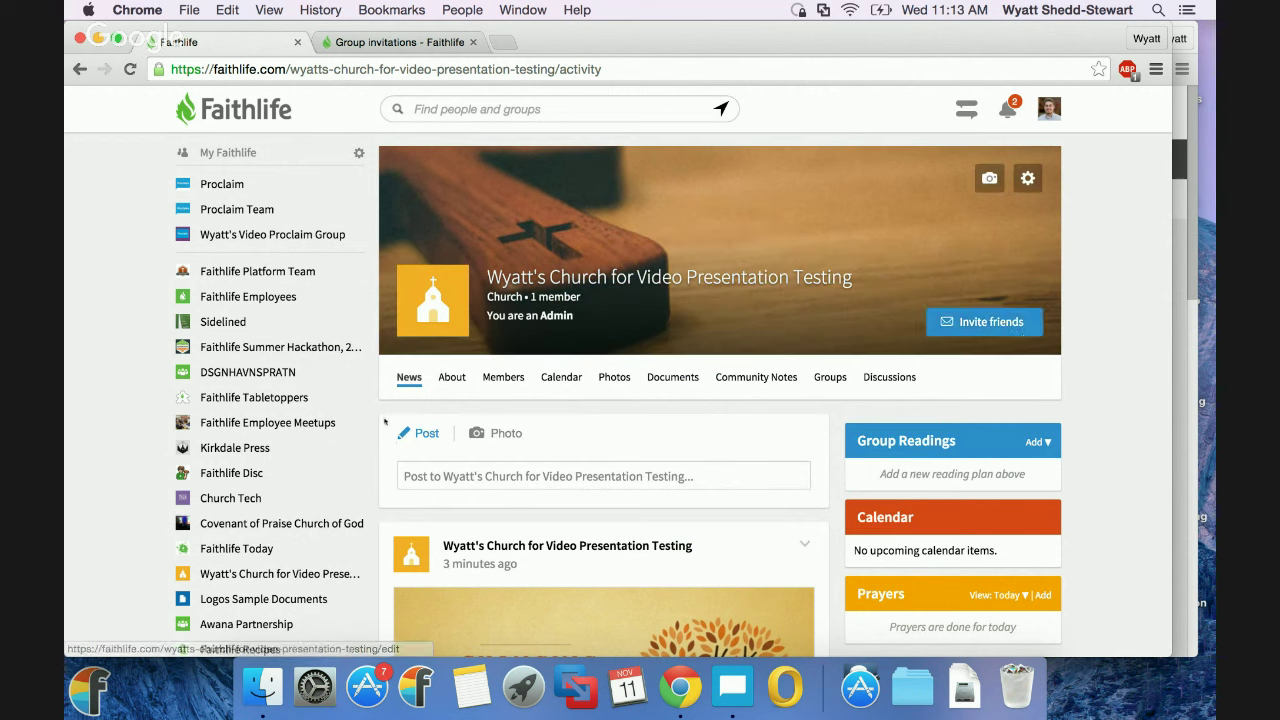
left_click(1027, 178)
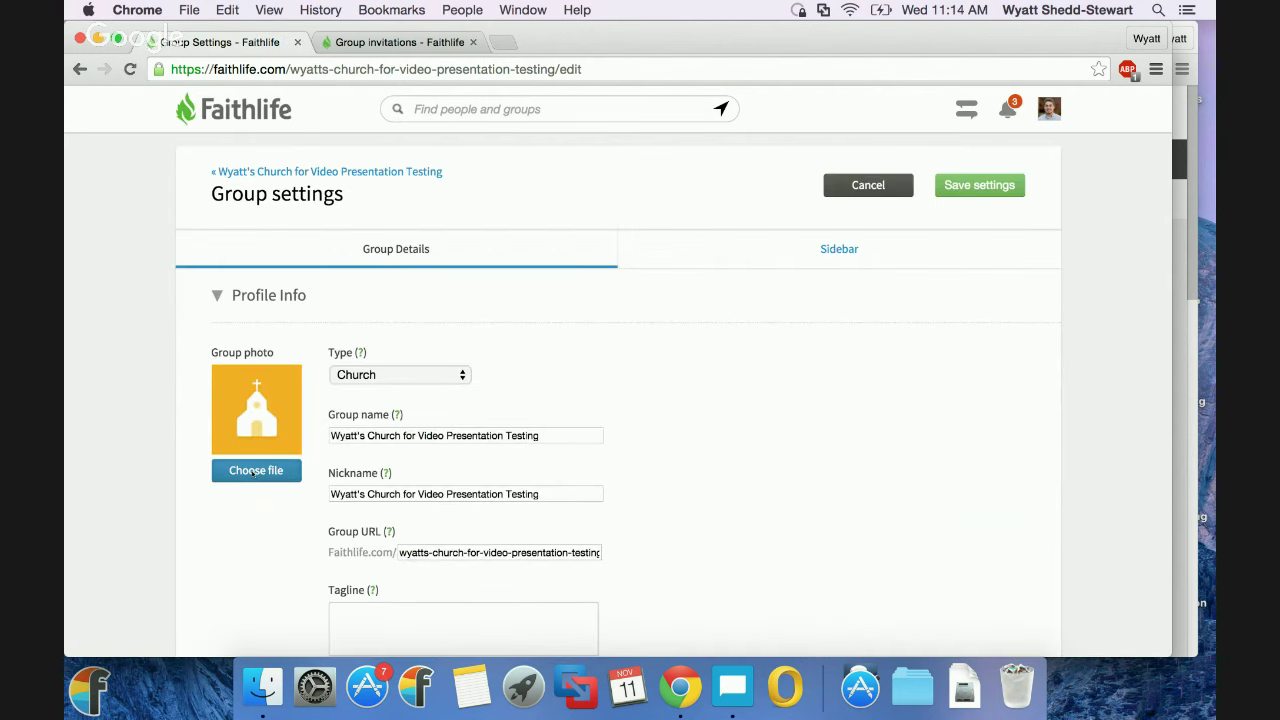
Use Cross Sermon Art, cropped square around the cross, as the group photo and save the settings.
left_click(255, 471)
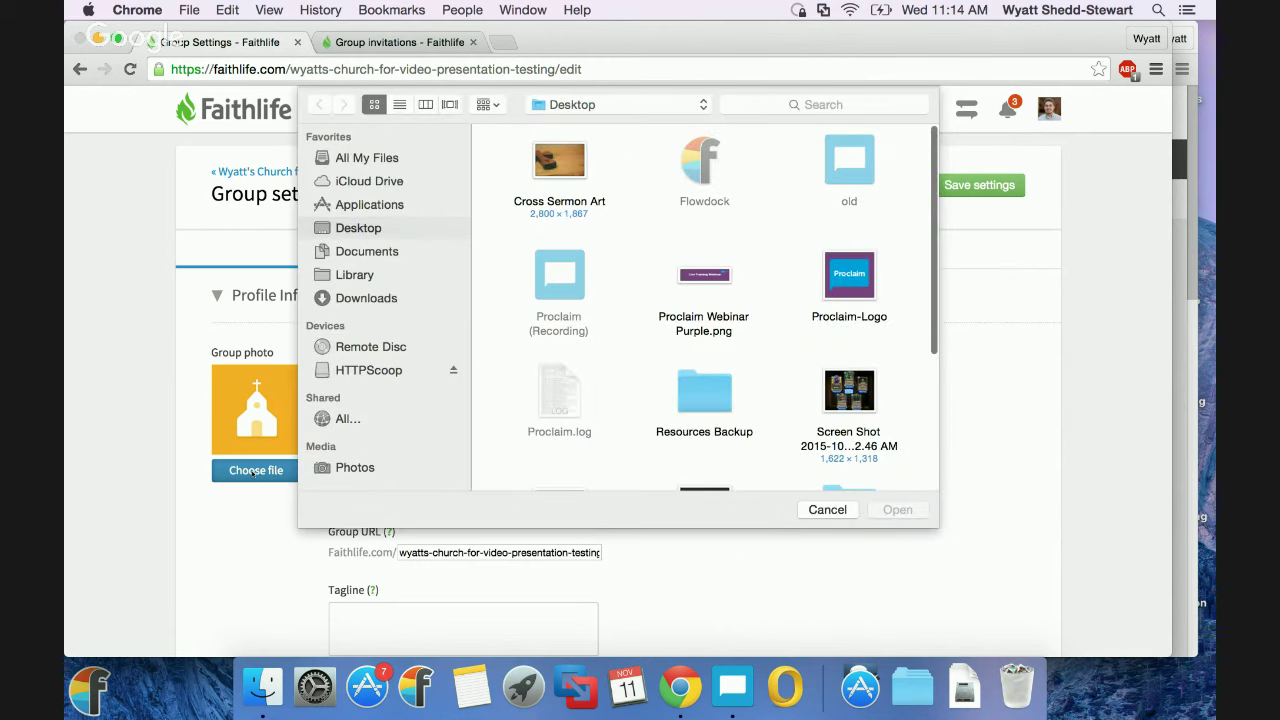
left_click(551, 167)
double_click(551, 167)
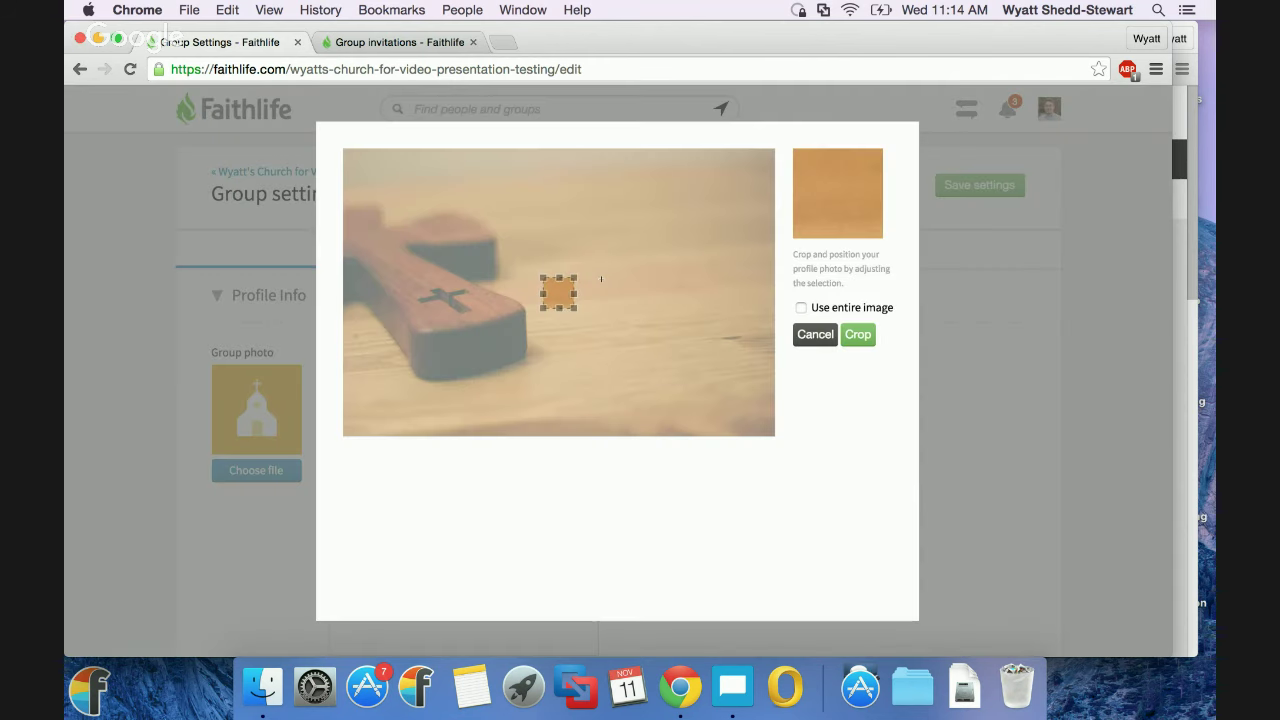
left_click_drag(541, 277, 414, 149)
left_click_drag(463, 240, 392, 298)
left_click(857, 334)
left_click(975, 187)
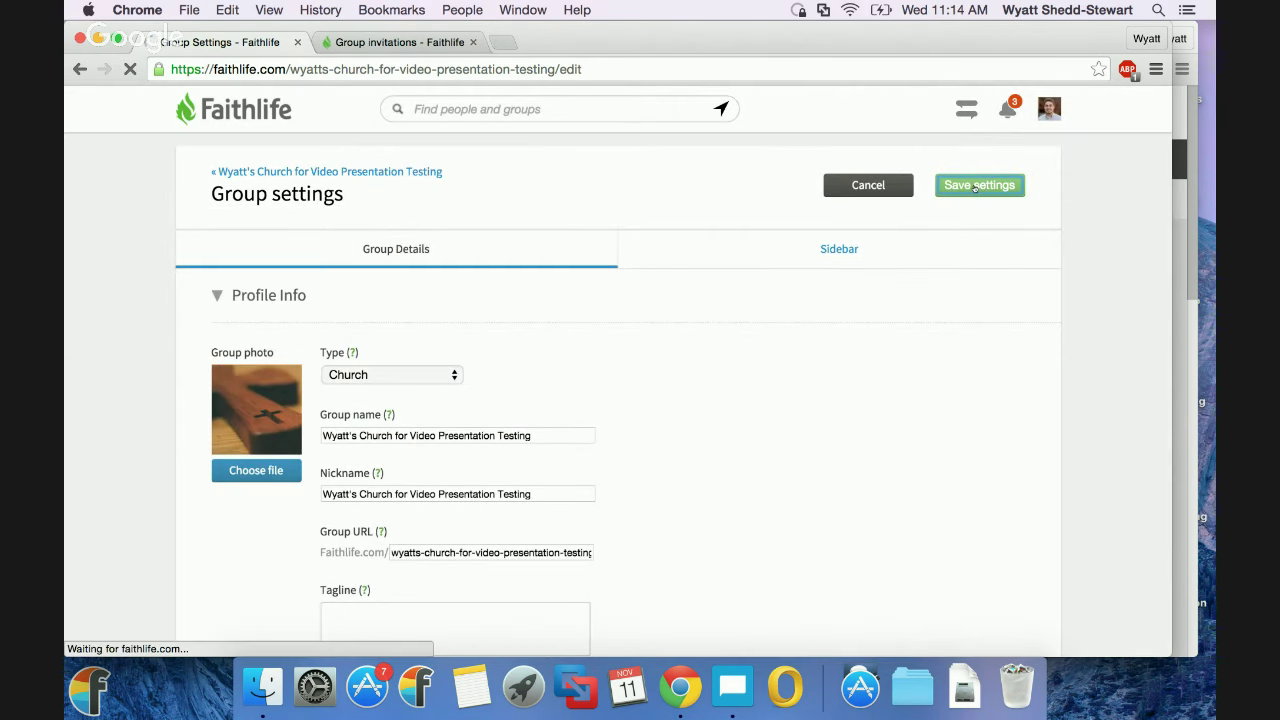
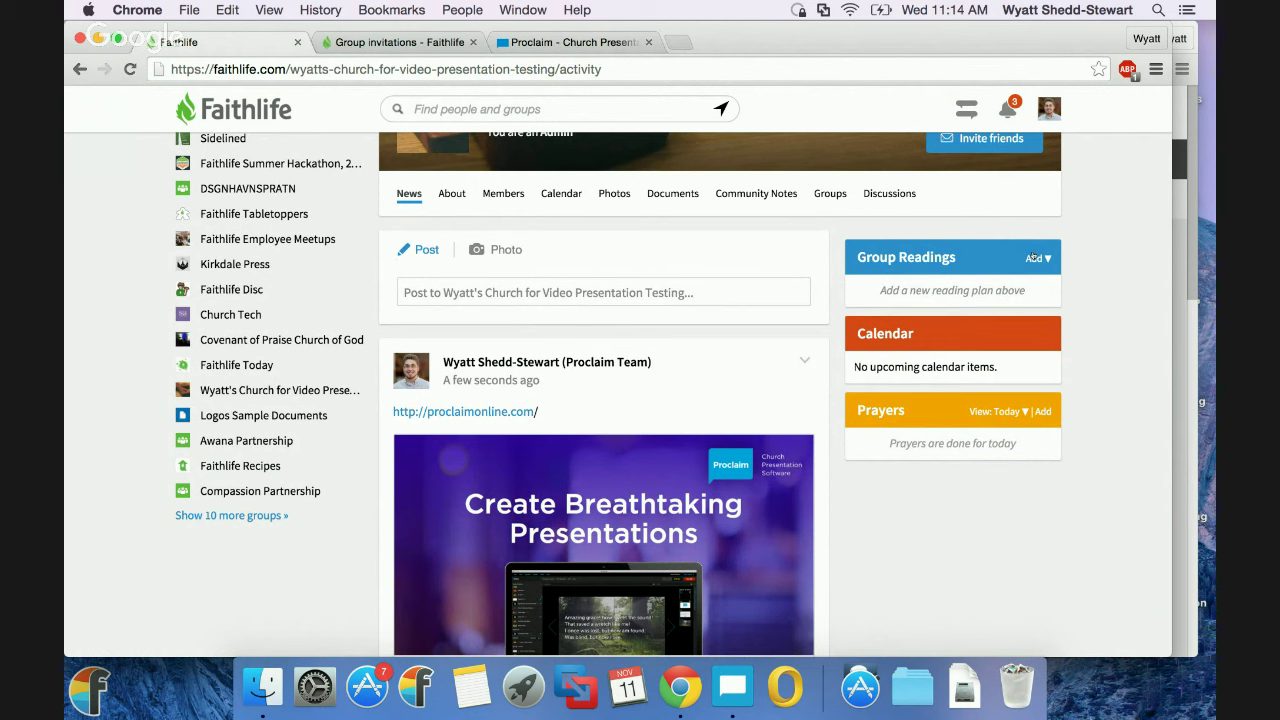
Add the 10 Days on Discipleship reading plan to Group Readings, then bring up the invite-friends page.
left_click(1033, 257)
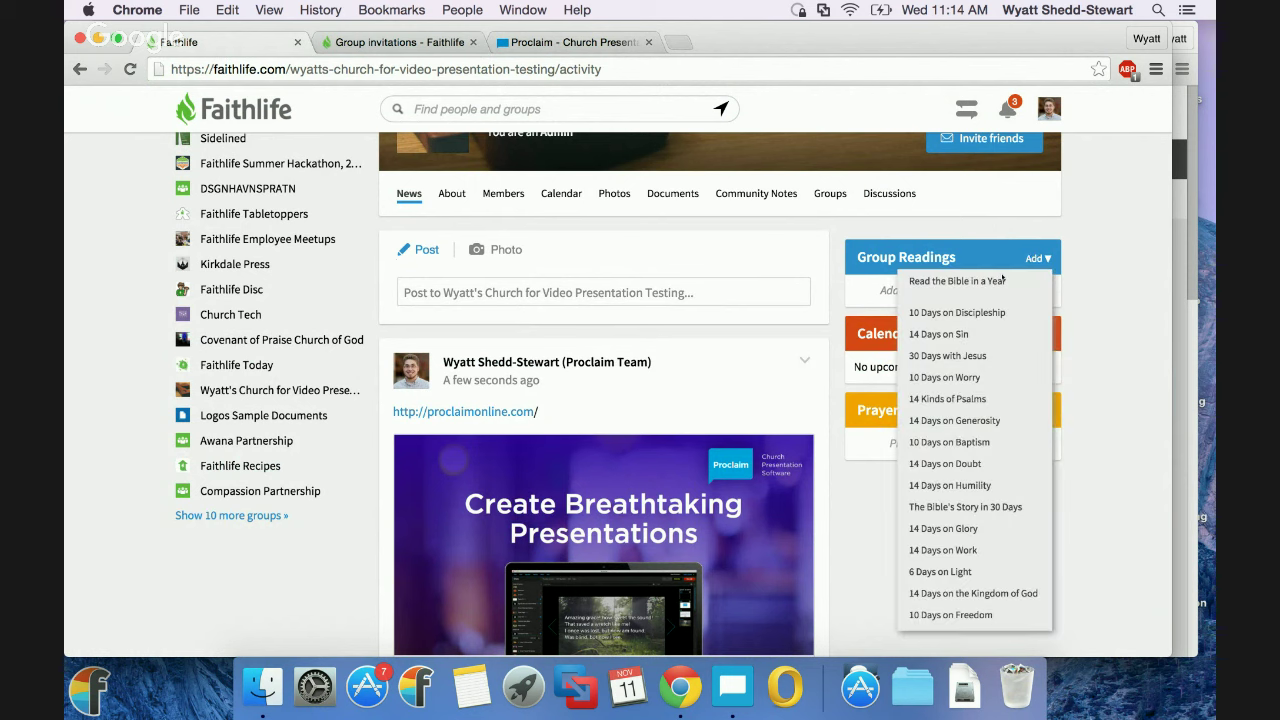
left_click(960, 318)
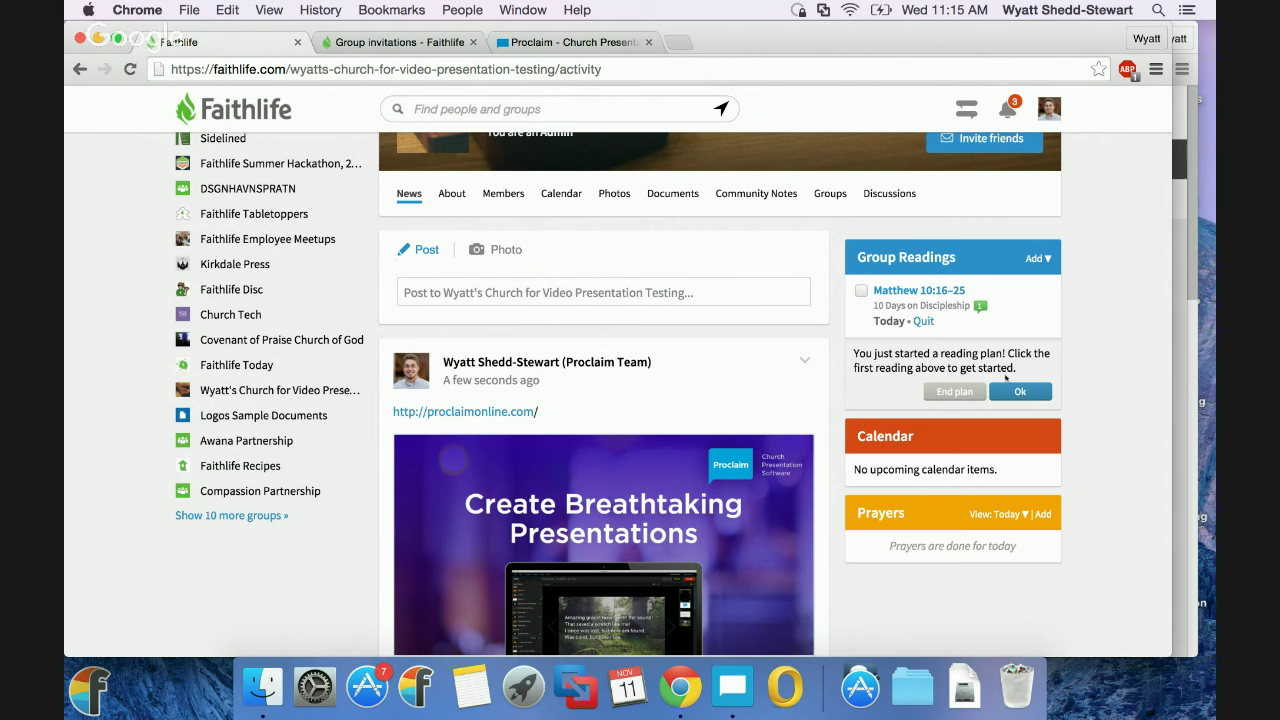
left_click(1015, 390)
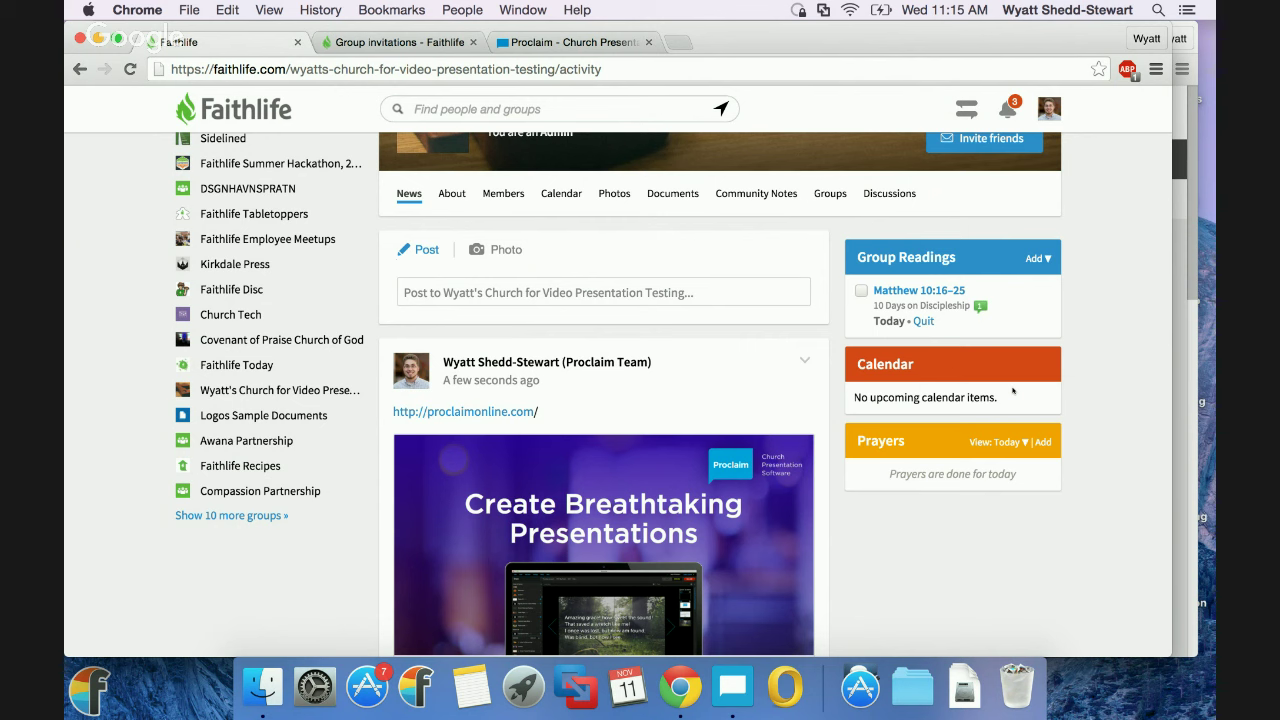
left_click(985, 142)
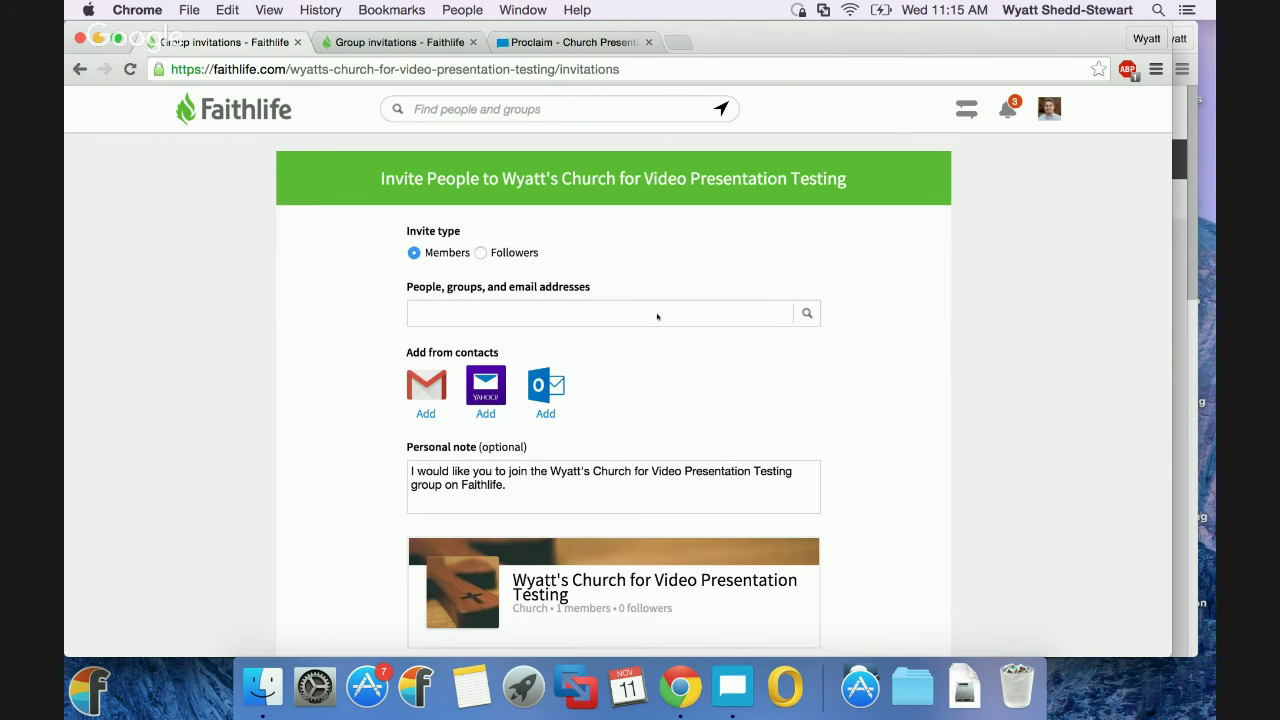
left_click(657, 316)
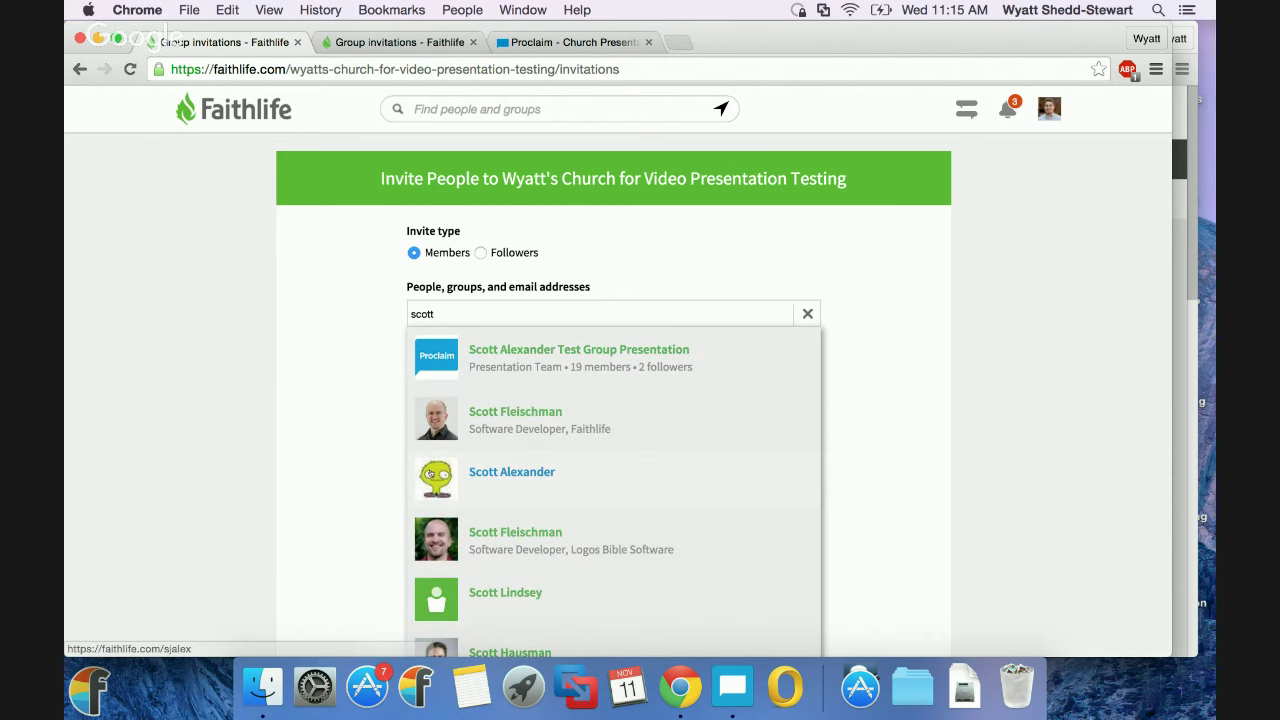
left_click(353, 461)
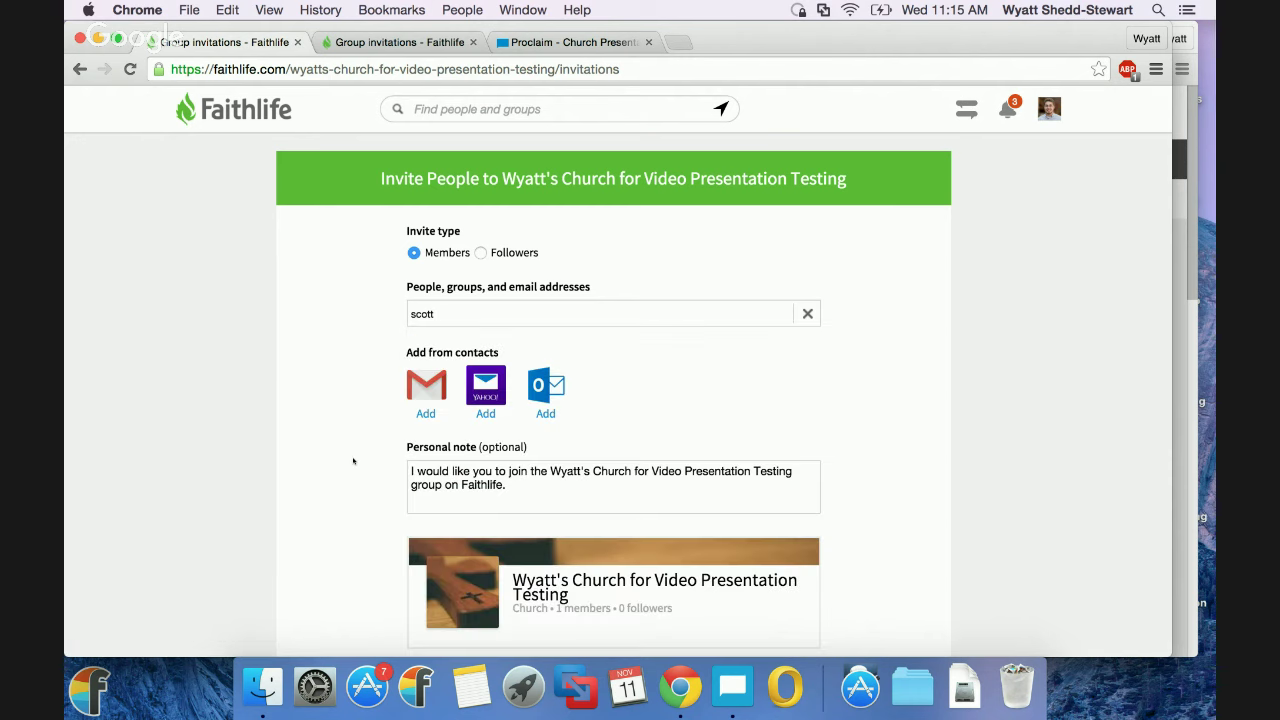
left_click(475, 326)
type("@")
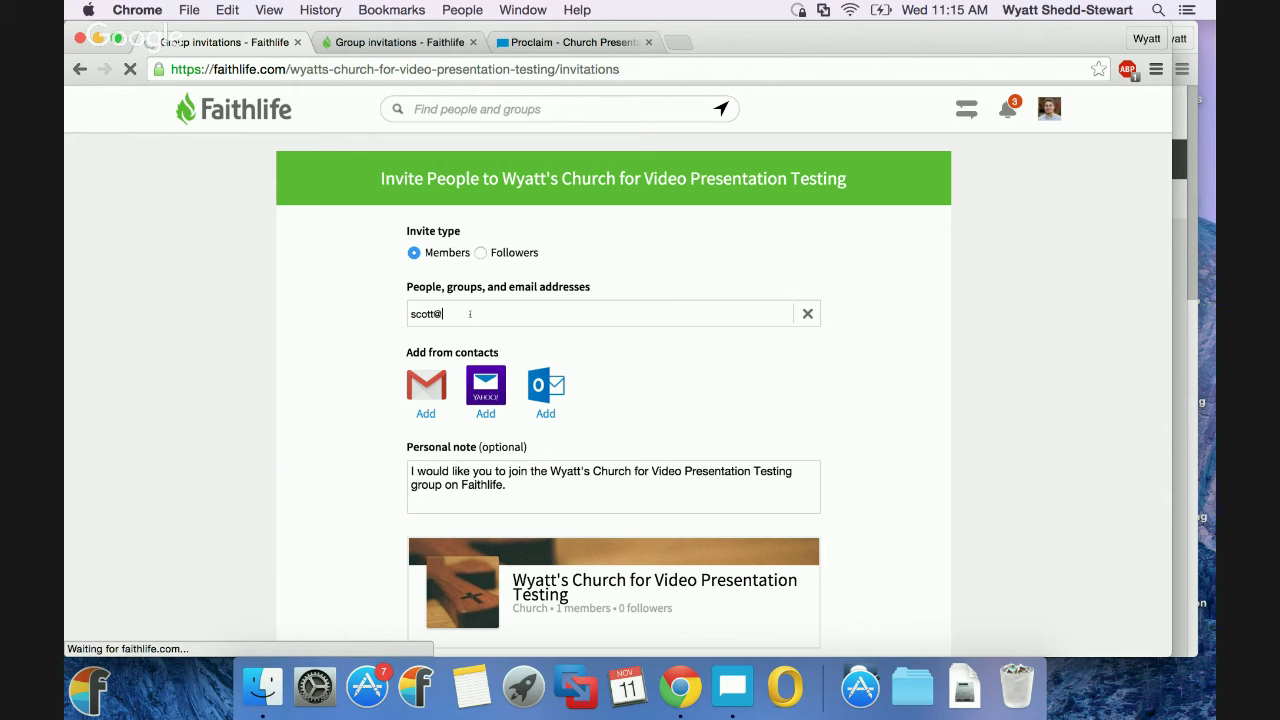
type("gmail.com")
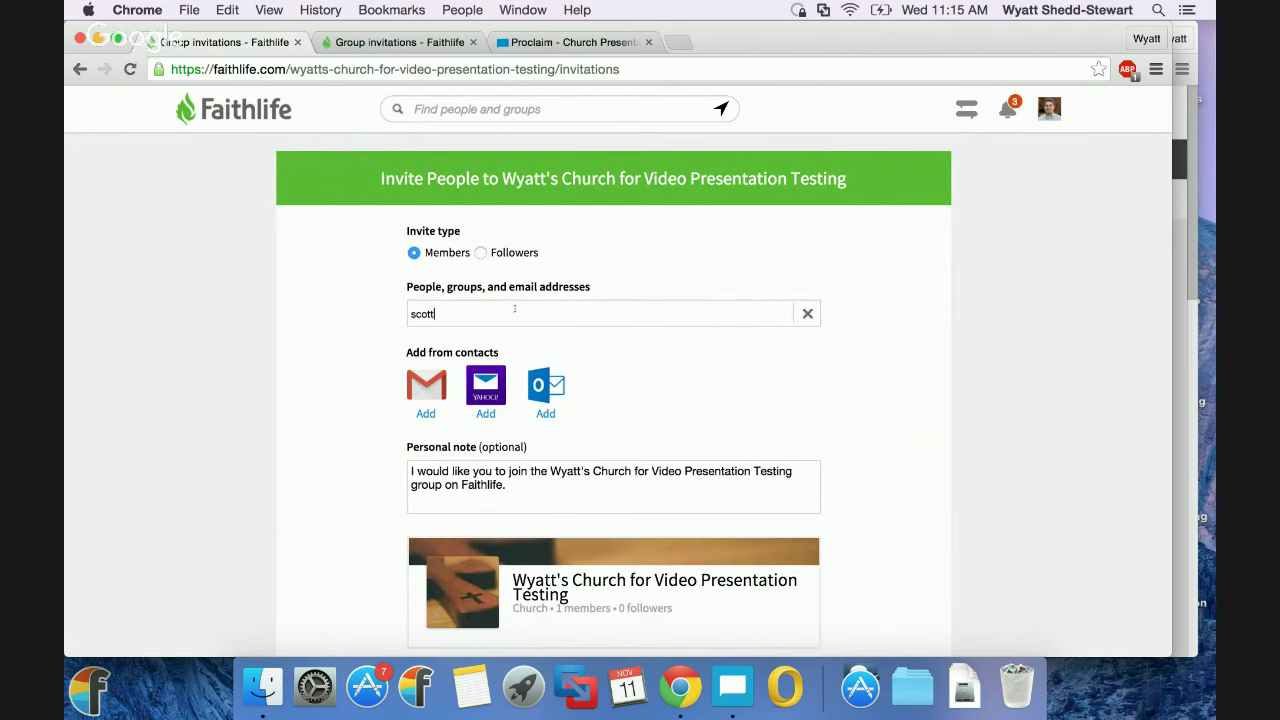
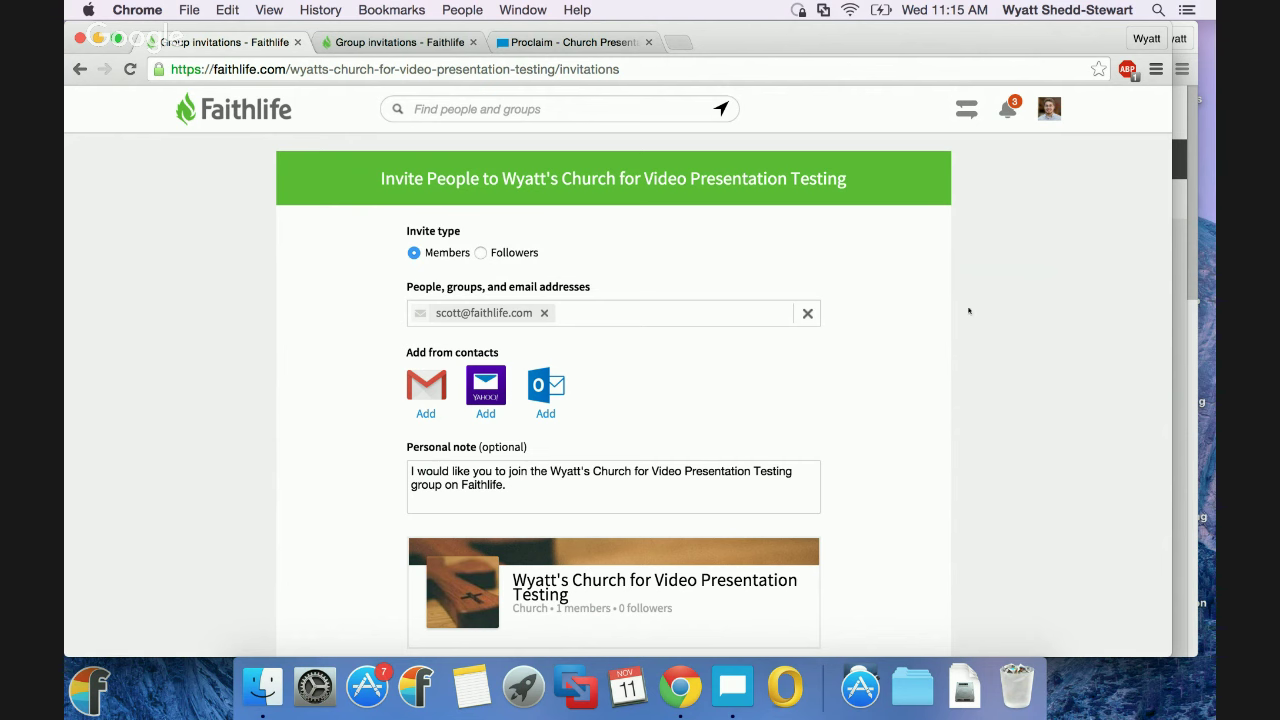
scroll(1021, 320, "down", 3)
left_click(690, 538)
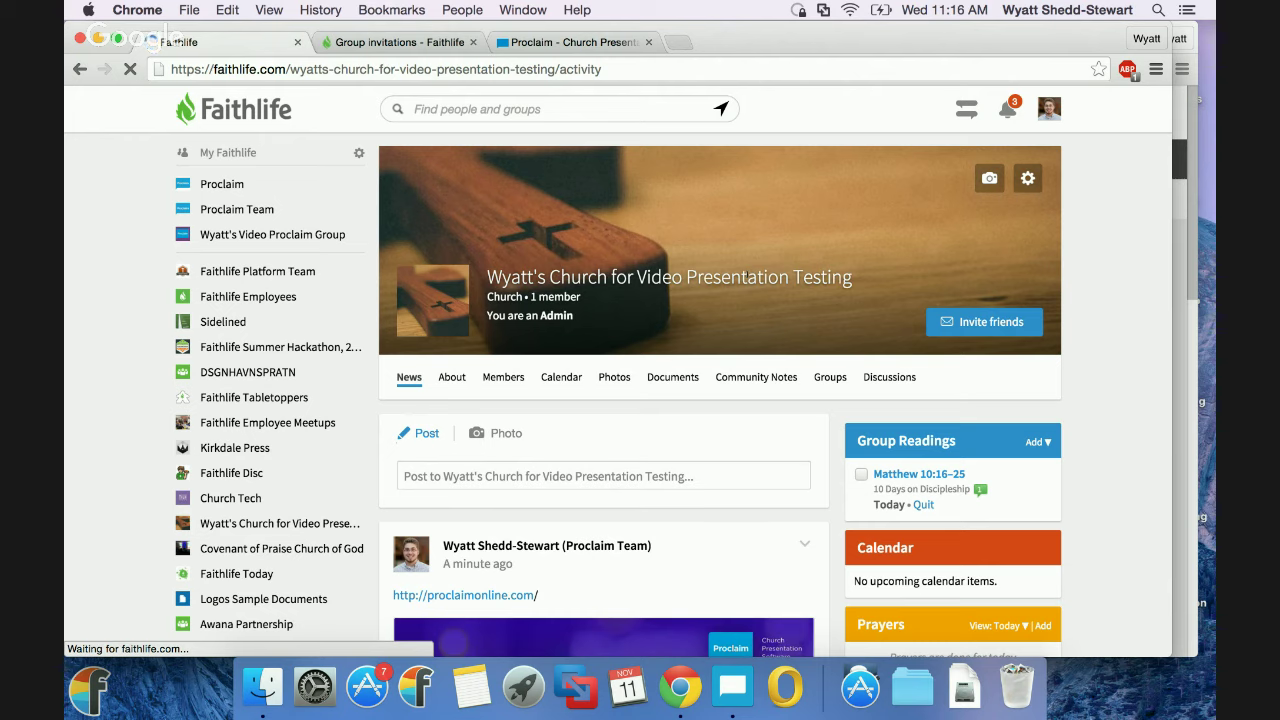
scroll(600, 285, "down", 4)
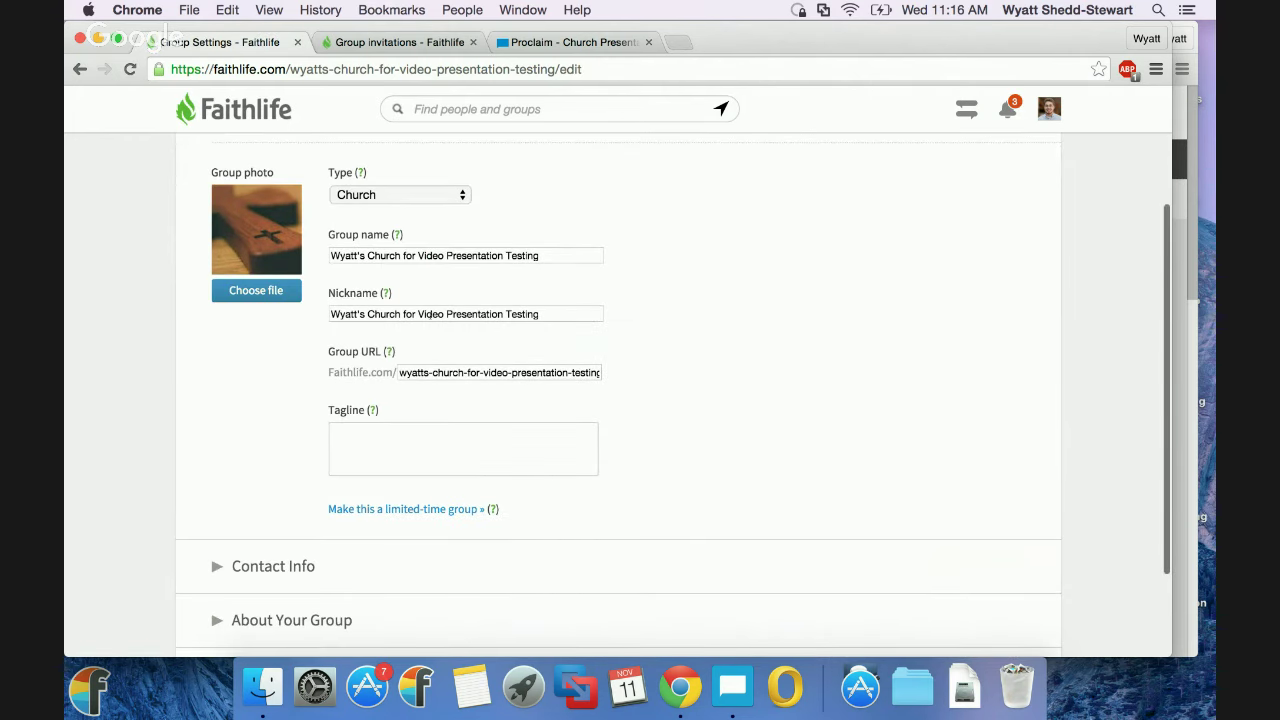
scroll(488, 376, "down", 2)
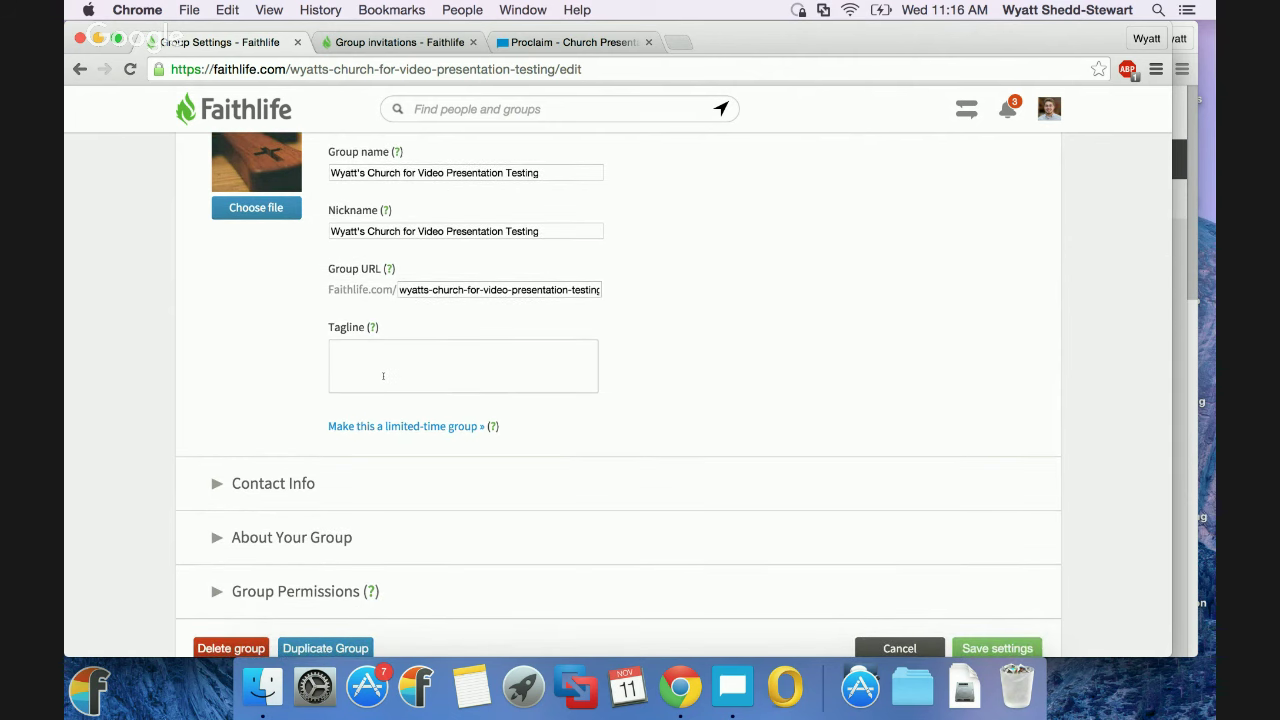
scroll(278, 372, "down", 1)
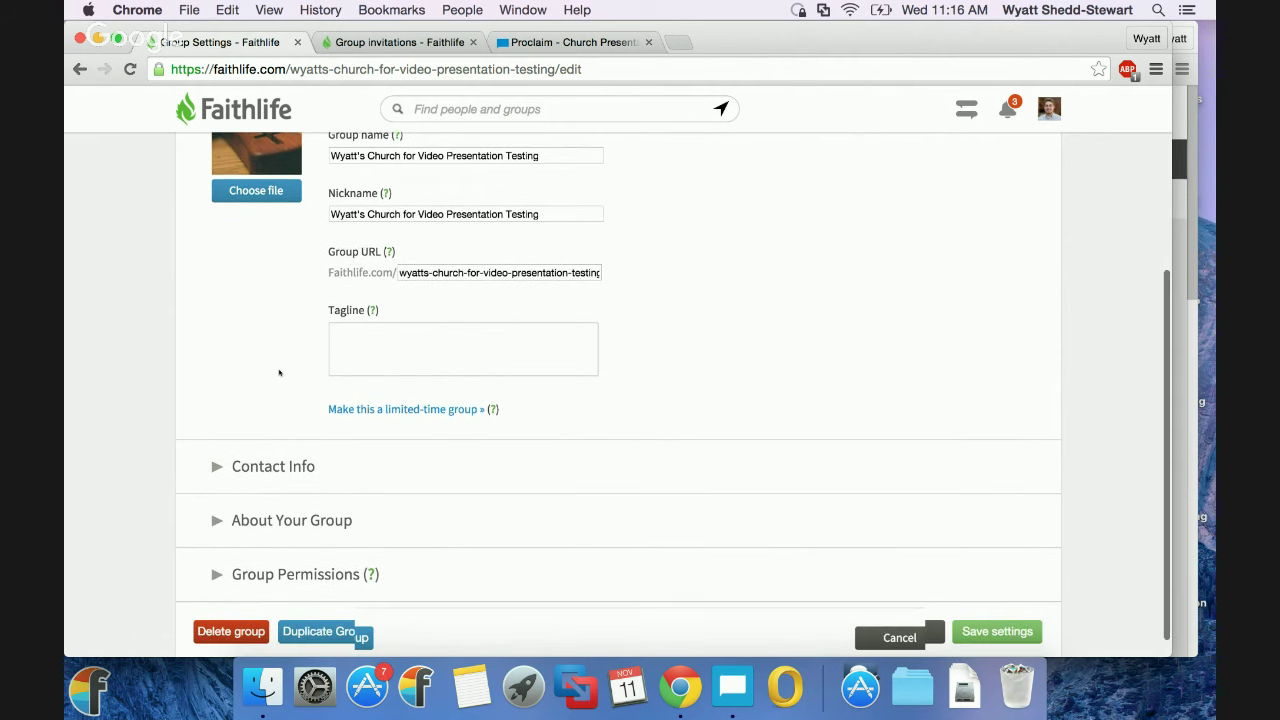
left_click(252, 459)
scroll(252, 459, "down", 5)
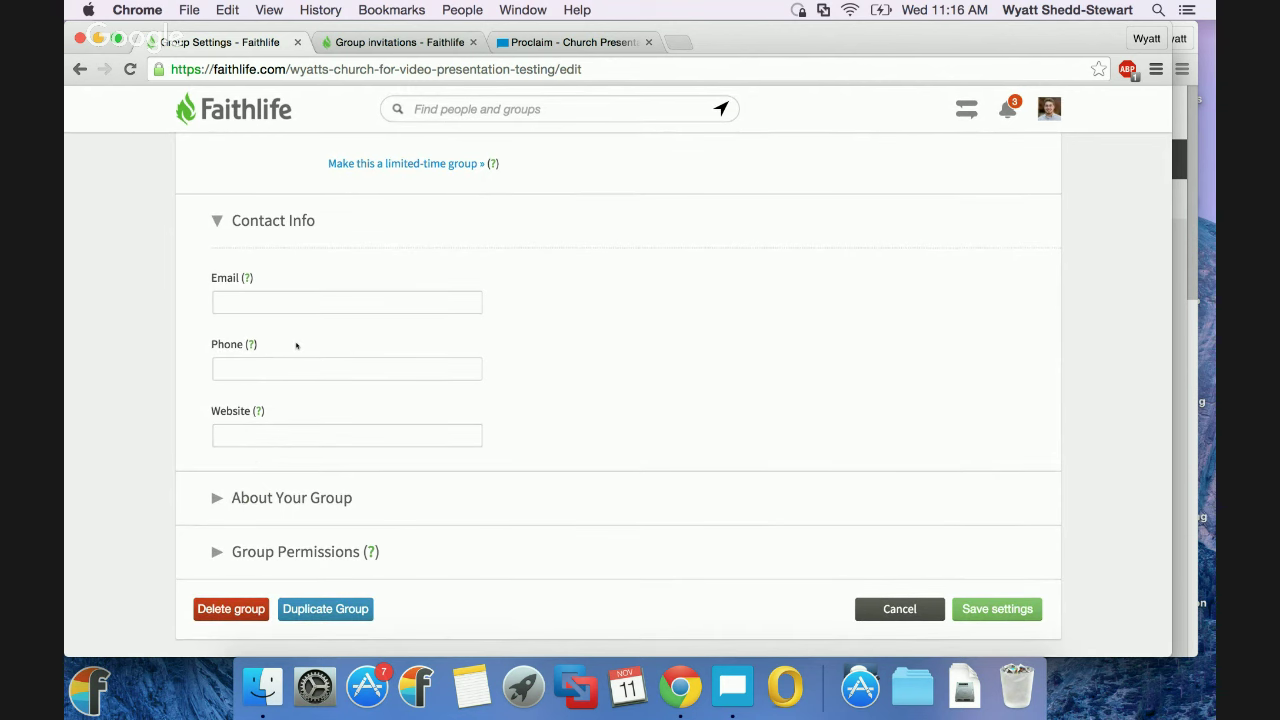
left_click(300, 563)
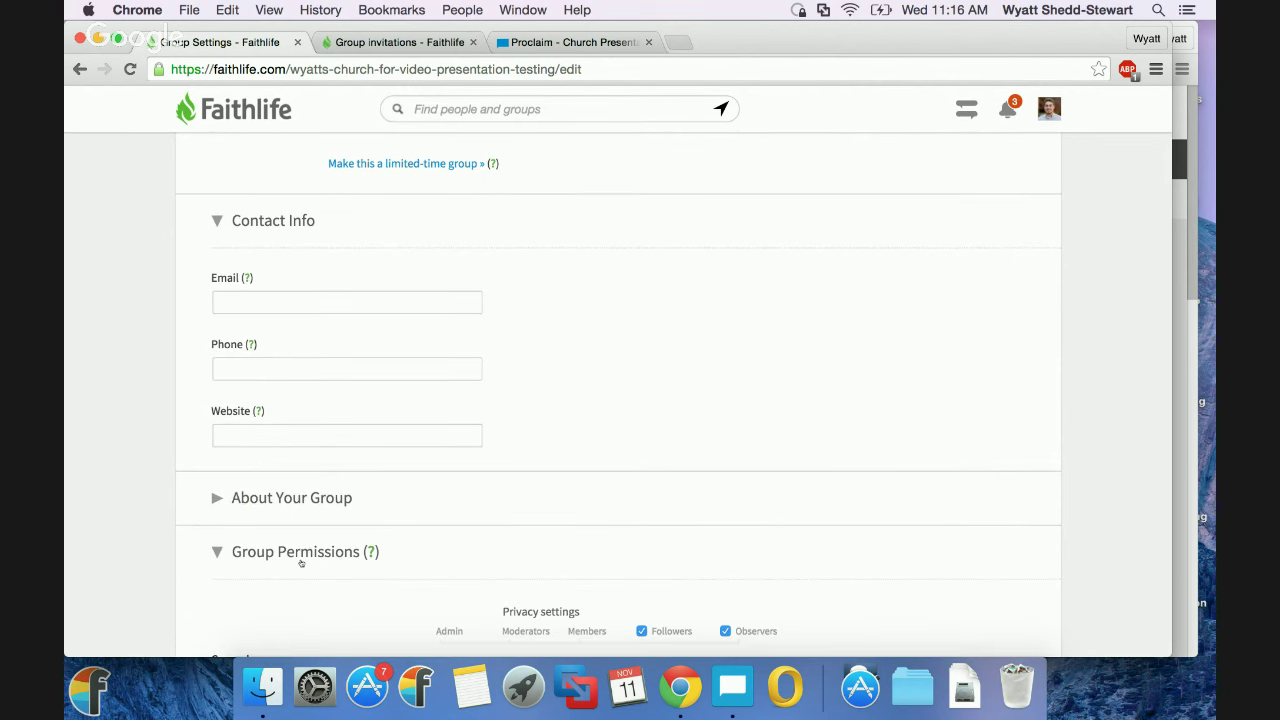
scroll(300, 563, "down", 7)
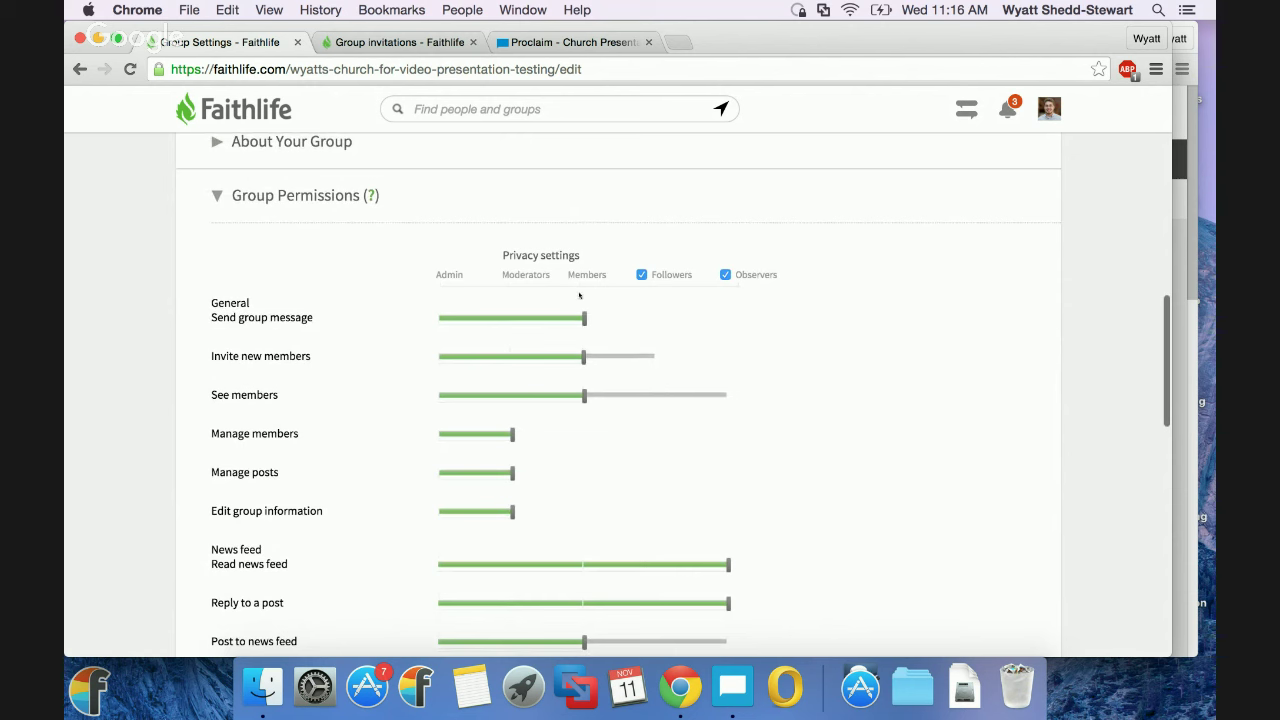
mouse_move(585, 319)
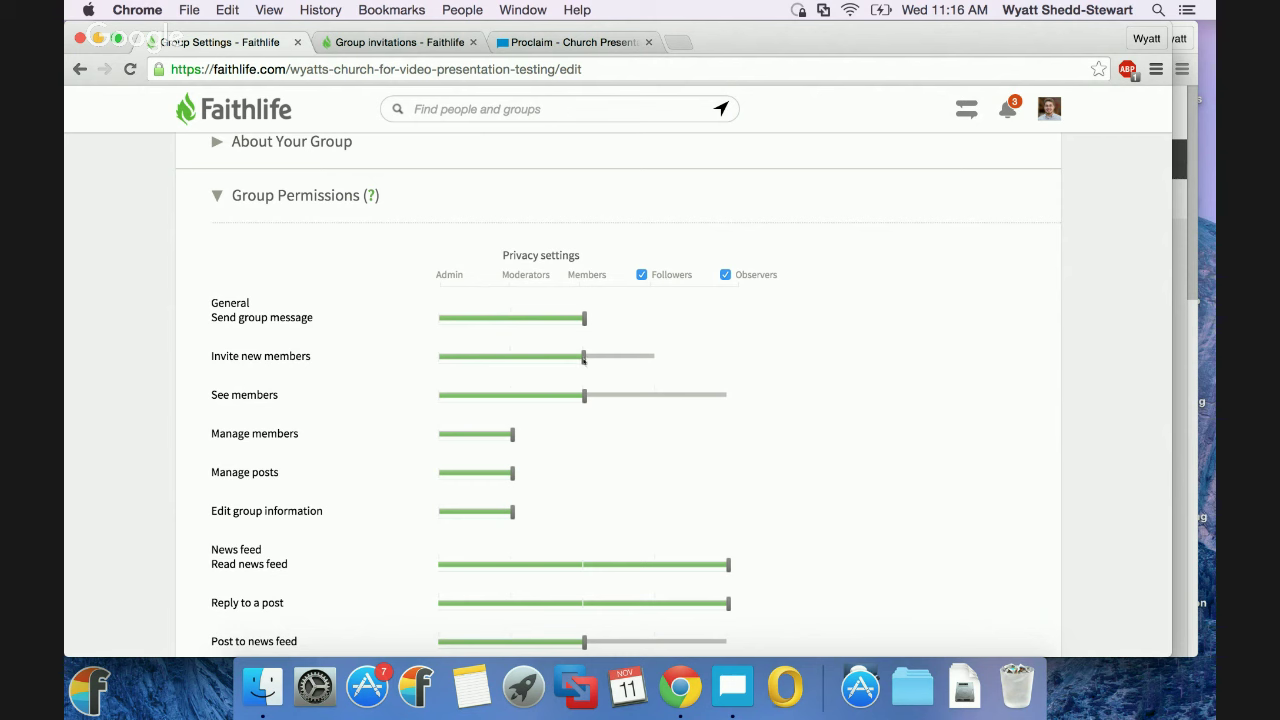
mouse_move(585, 396)
scroll(585, 396, "down", 3)
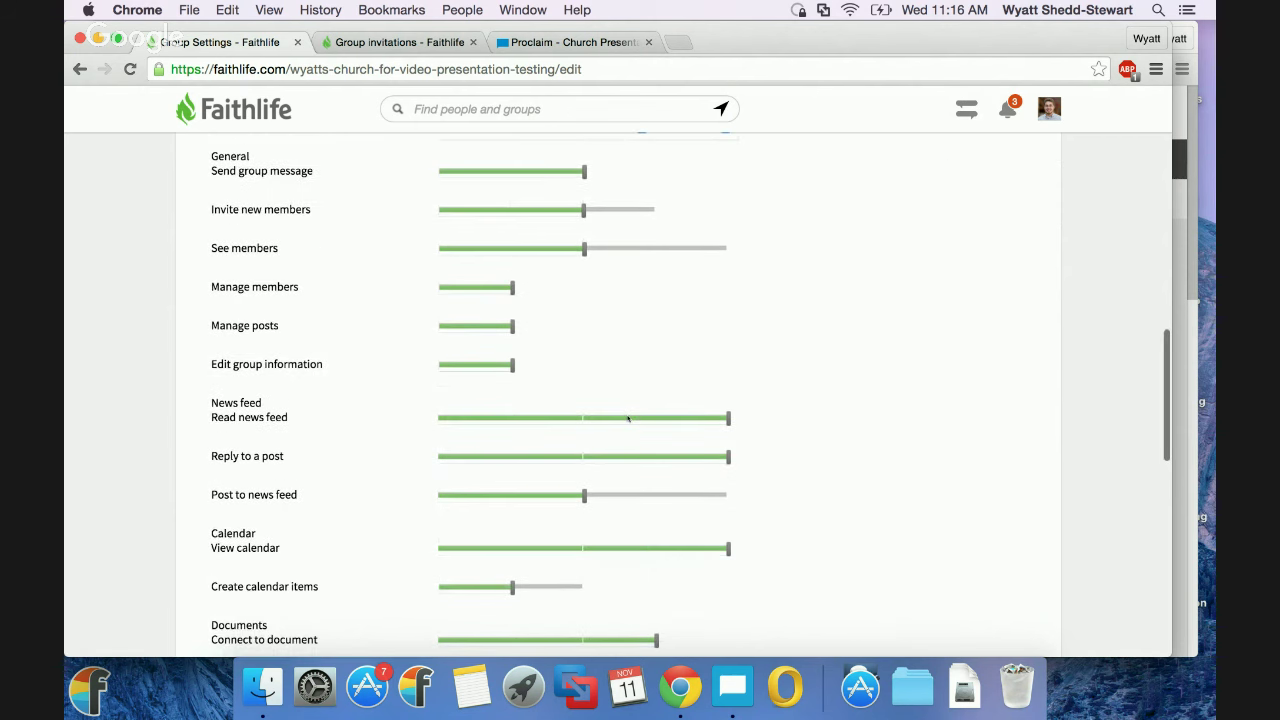
mouse_move(737, 421)
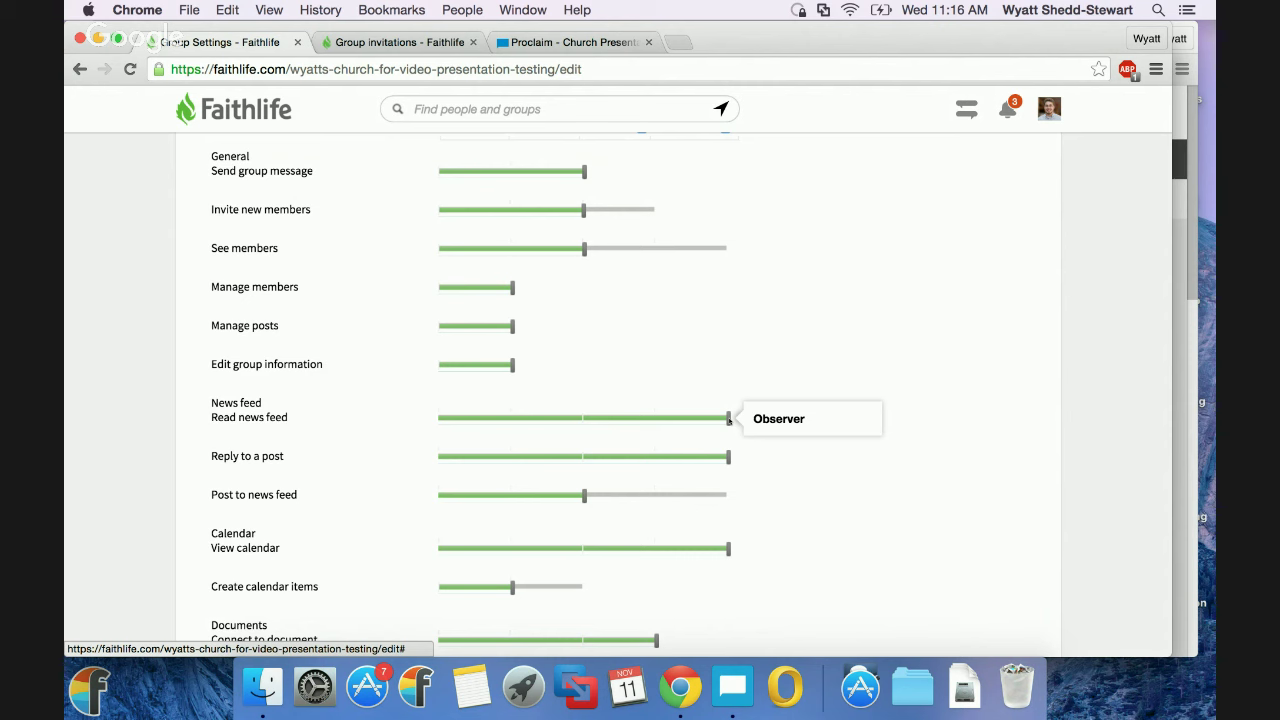
scroll(729, 420, "down", 2)
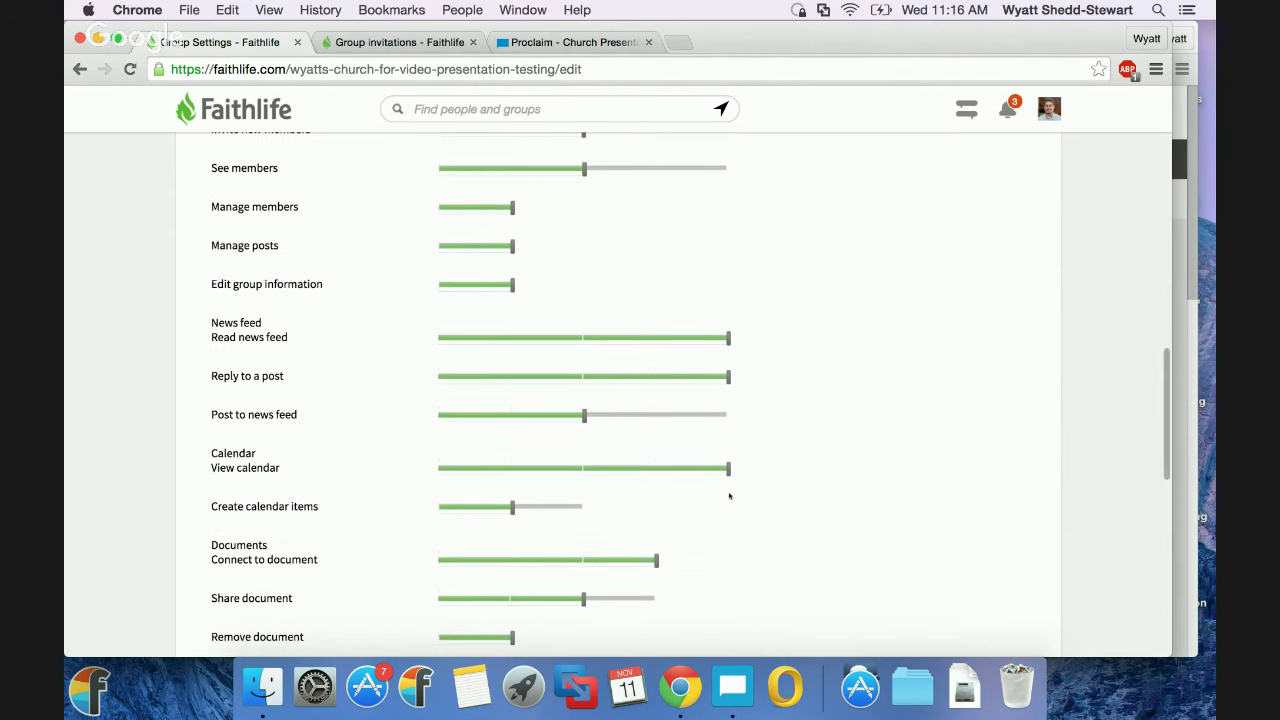
scroll(725, 467, "down", 10)
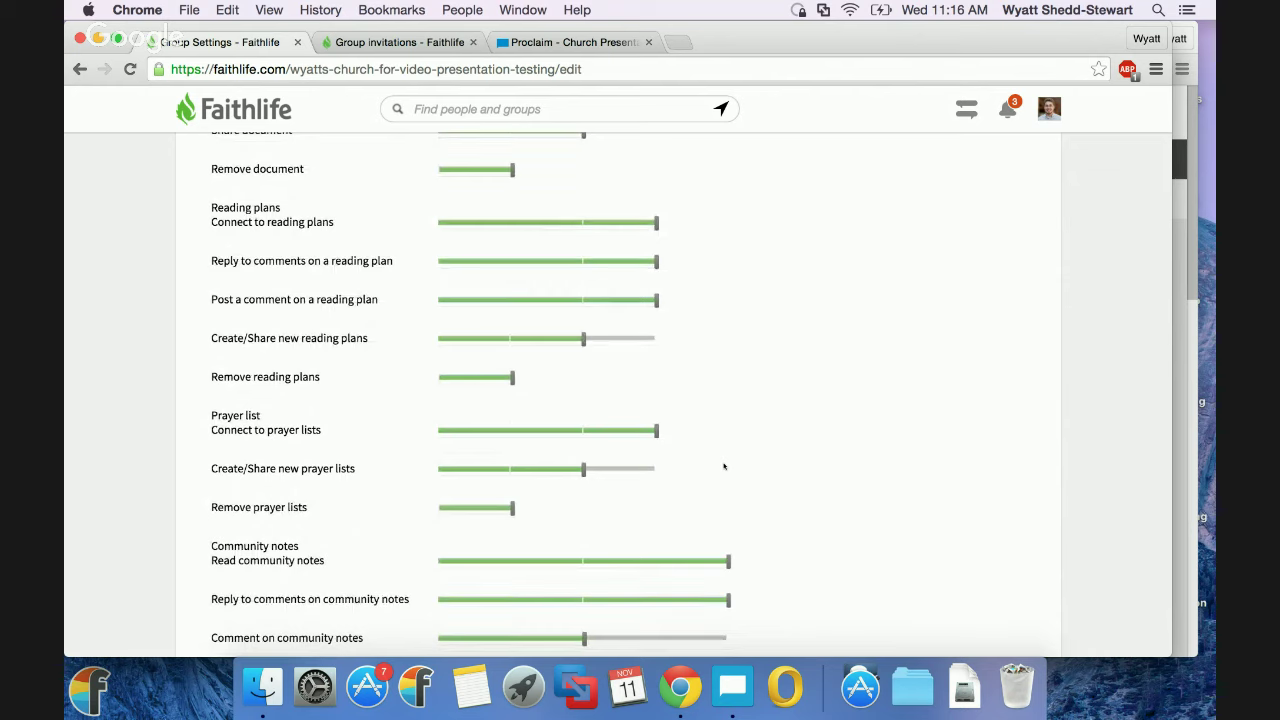
scroll(724, 466, "down", 6)
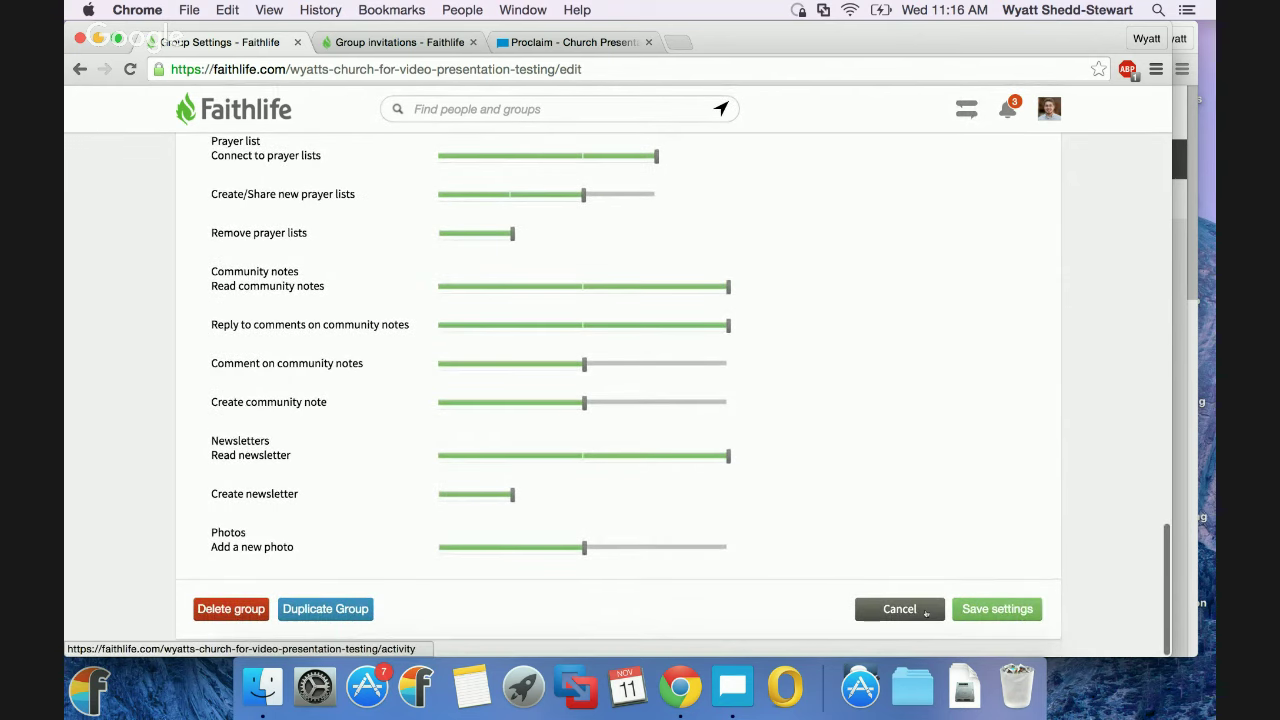
left_click(900, 610)
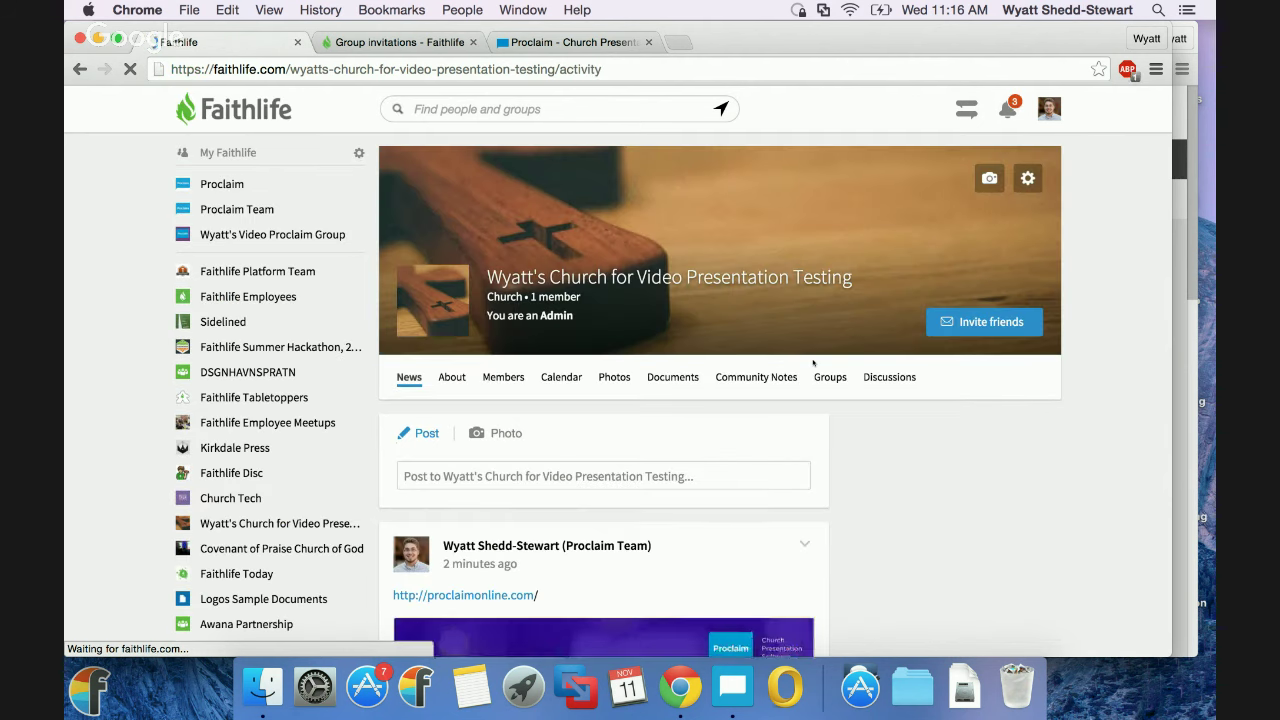
Open a reply on the Changing Seasons video post, then switch desktops to the Google Hangouts broadcast.
scroll(812, 363, "down", 5)
scroll(812, 363, "down", 7)
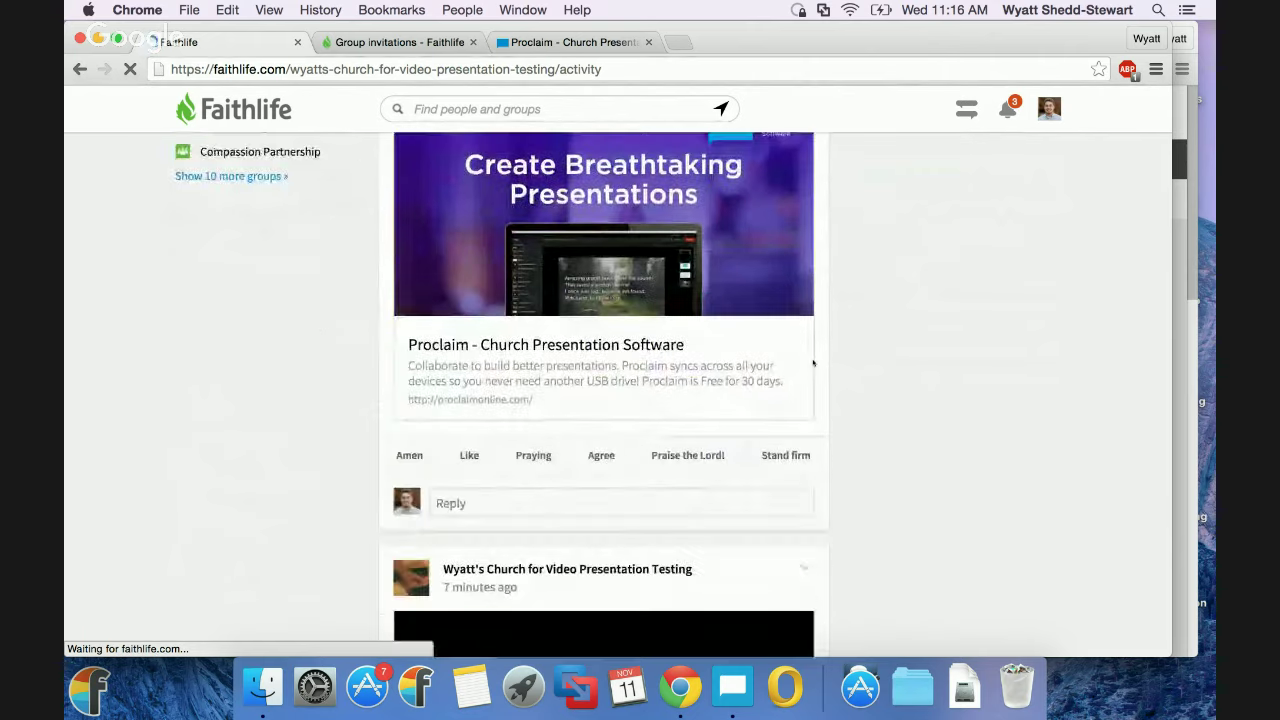
scroll(822, 307, "down", 1)
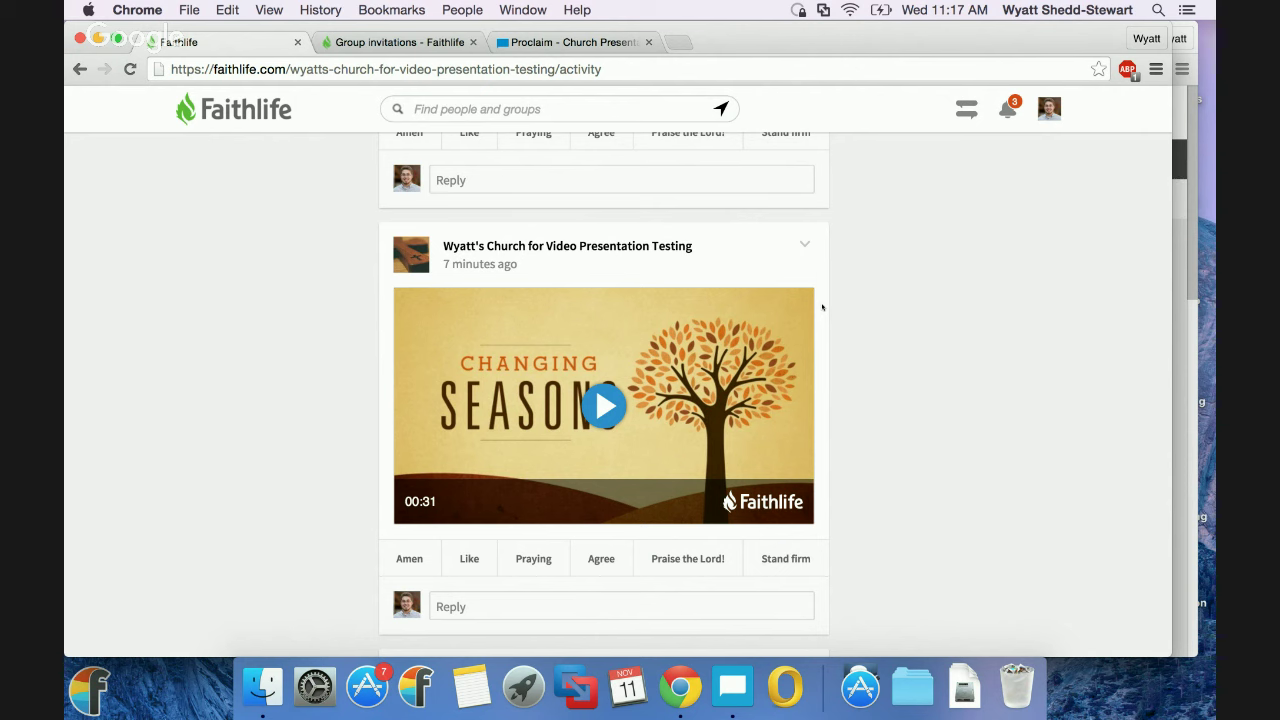
scroll(822, 307, "down", 2)
left_click(530, 528)
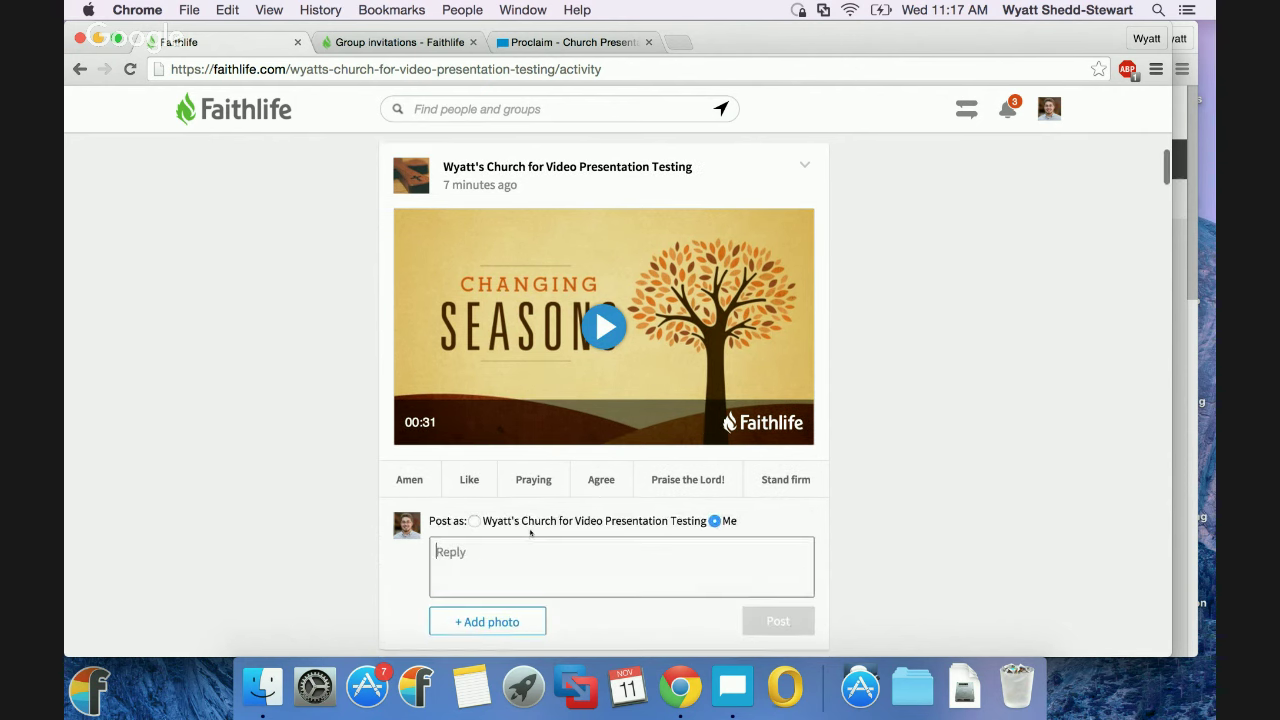
scroll(531, 532, "down", 2)
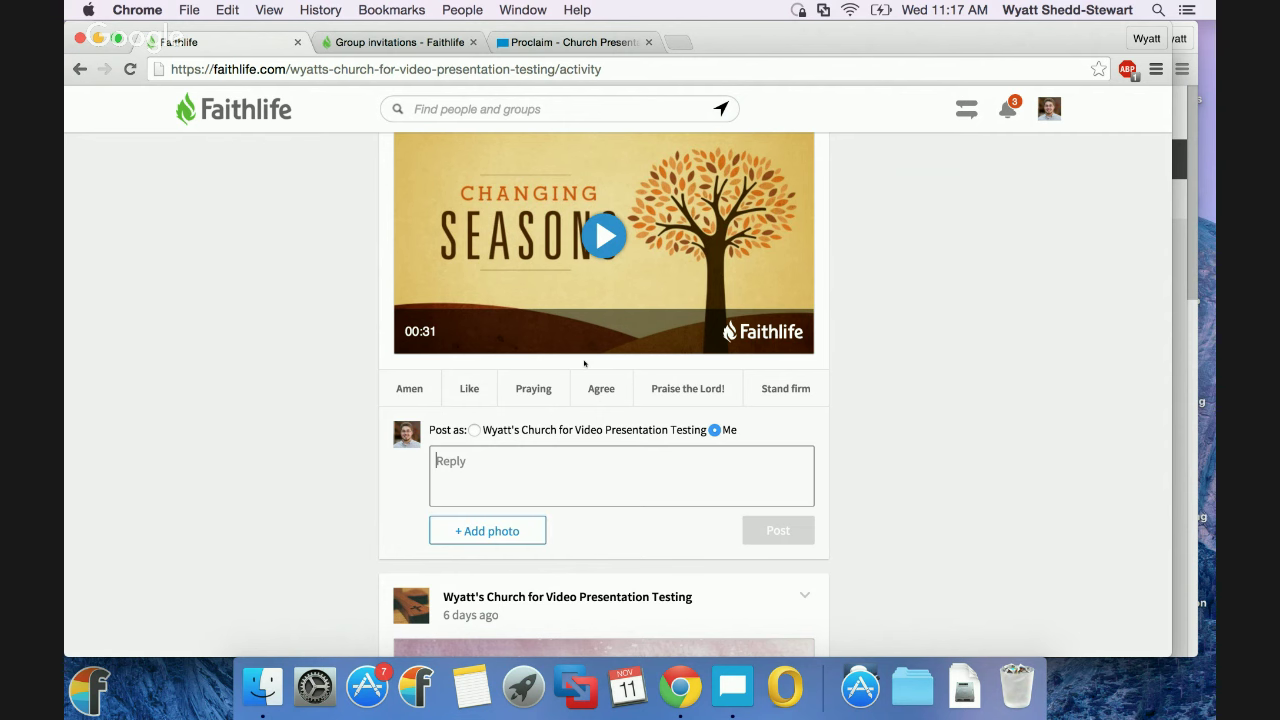
key("ctrl+Right")
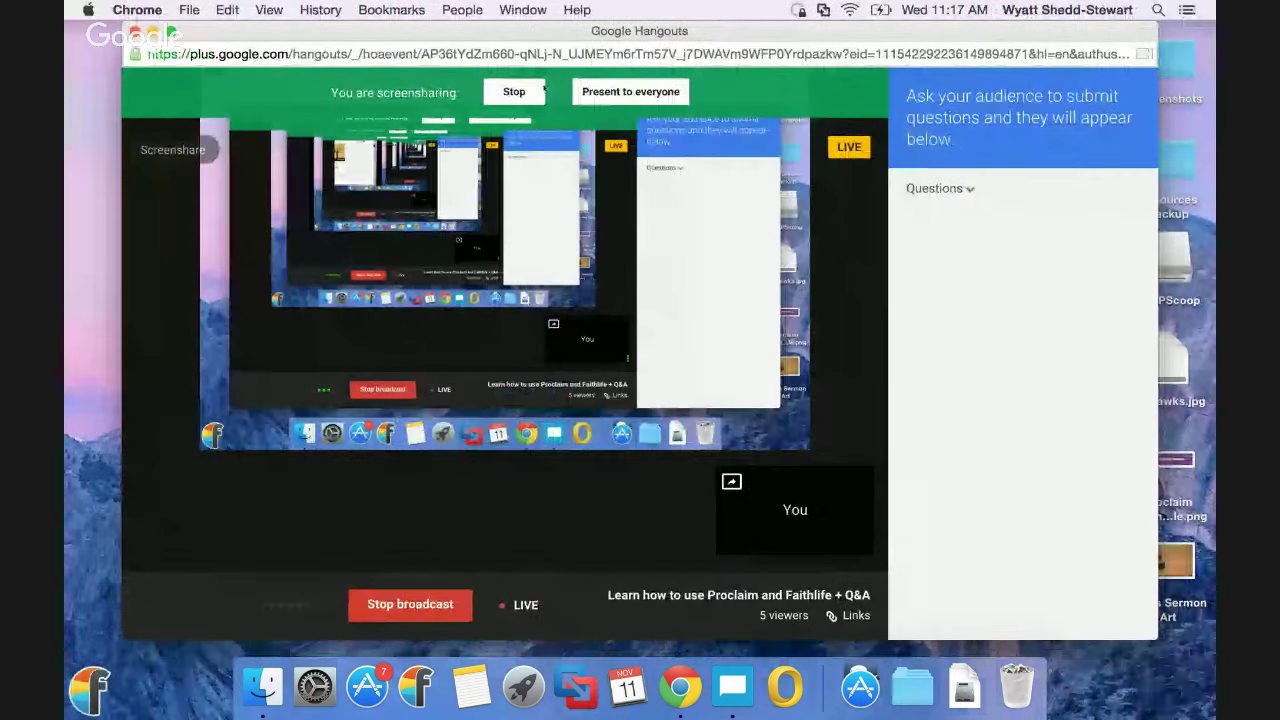